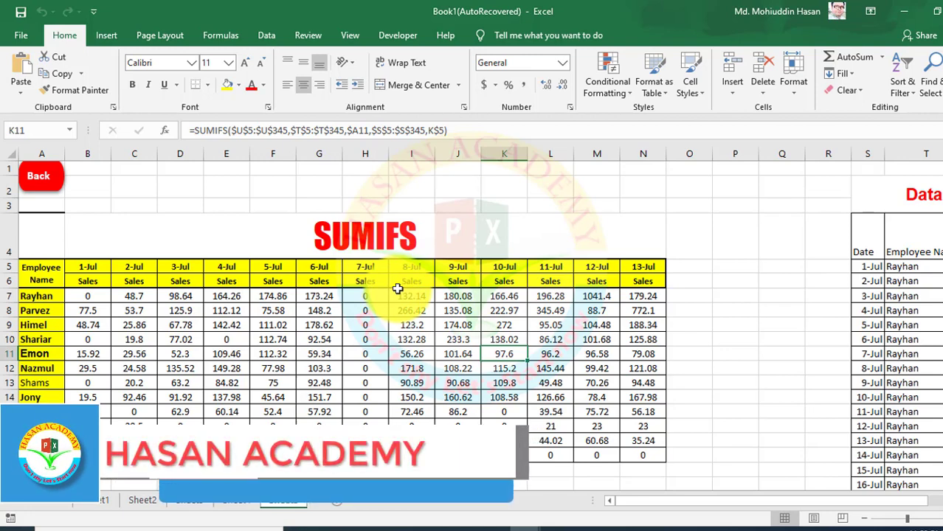
click(127, 310)
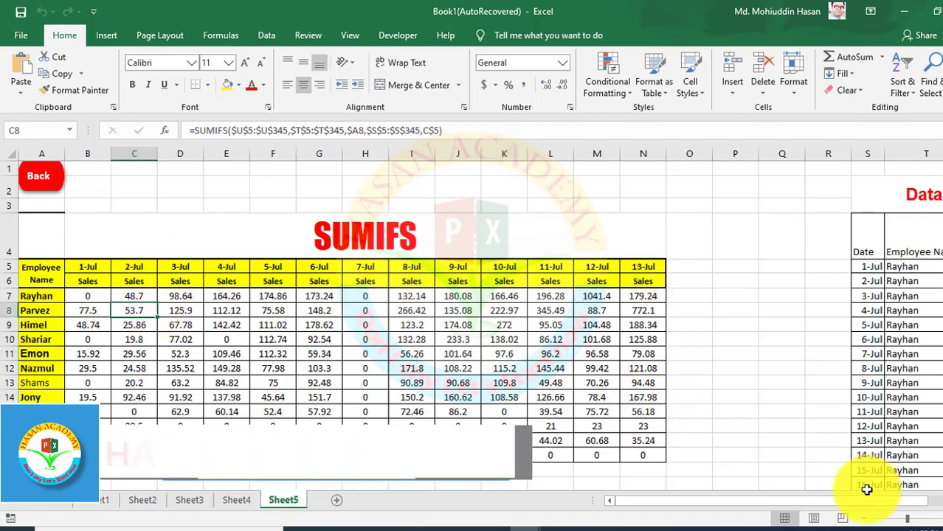
drag(857, 500, 935, 508)
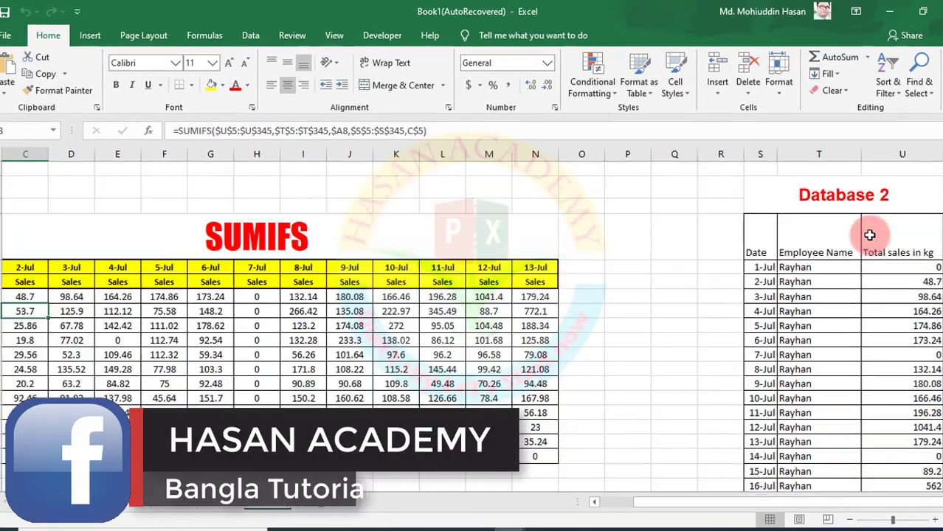
click(881, 281)
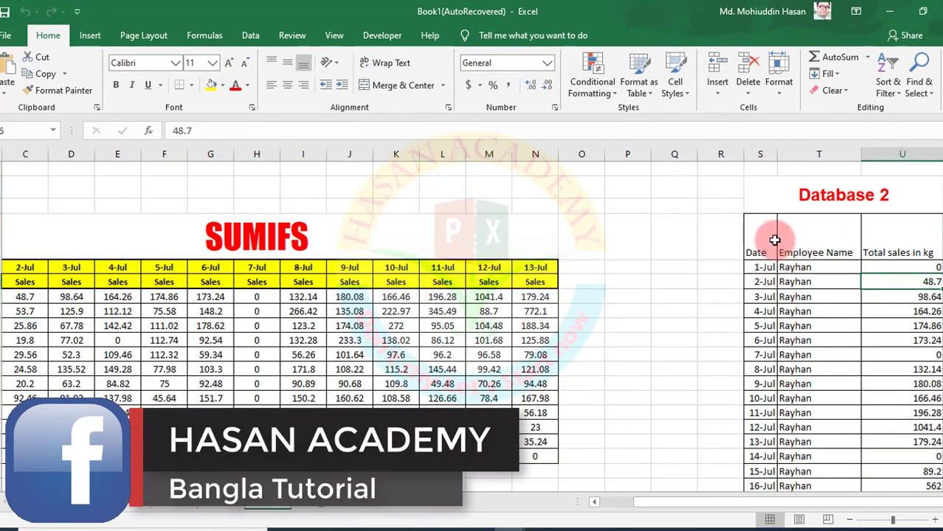
- Make the S4:U4 headers (Date, Employee Name, Total sales in kg) middle-aligned, yellow-filled and bold
drag(760, 240, 885, 236)
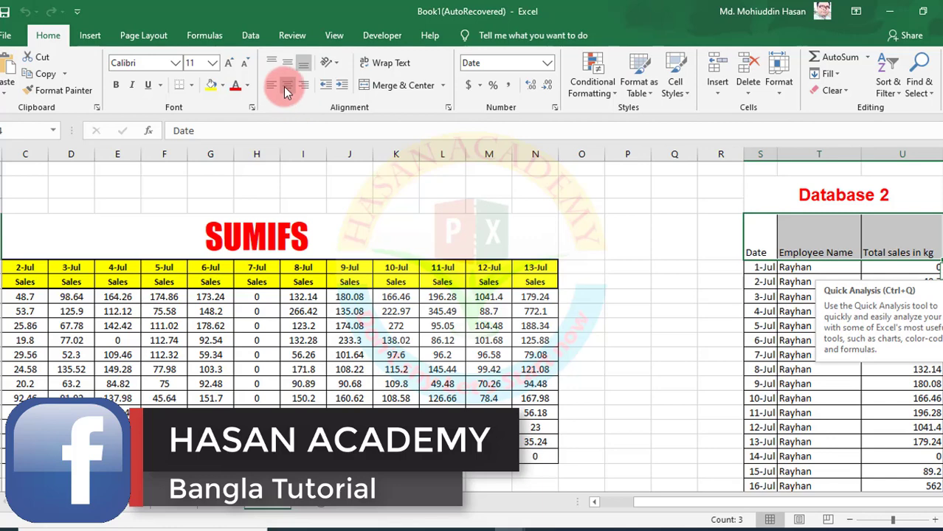
click(284, 62)
click(212, 84)
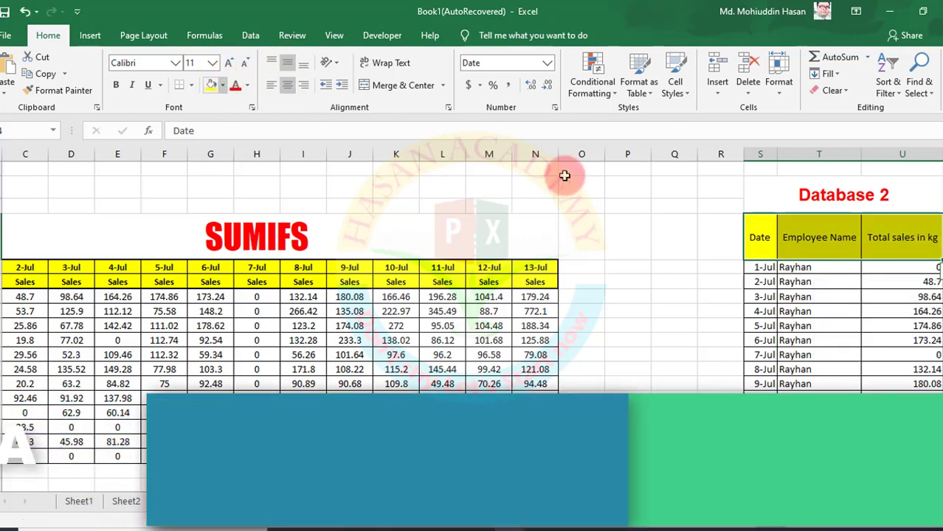
click(116, 85)
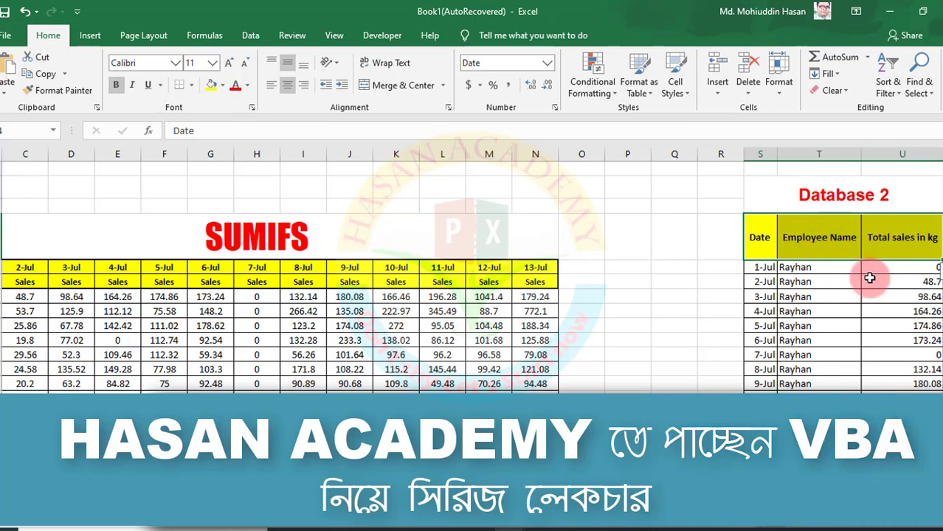
click(888, 247)
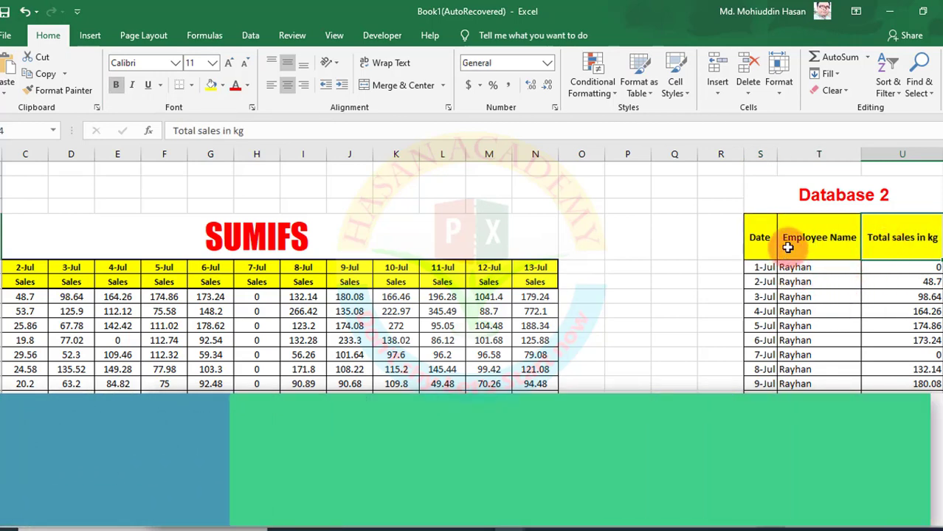
click(812, 245)
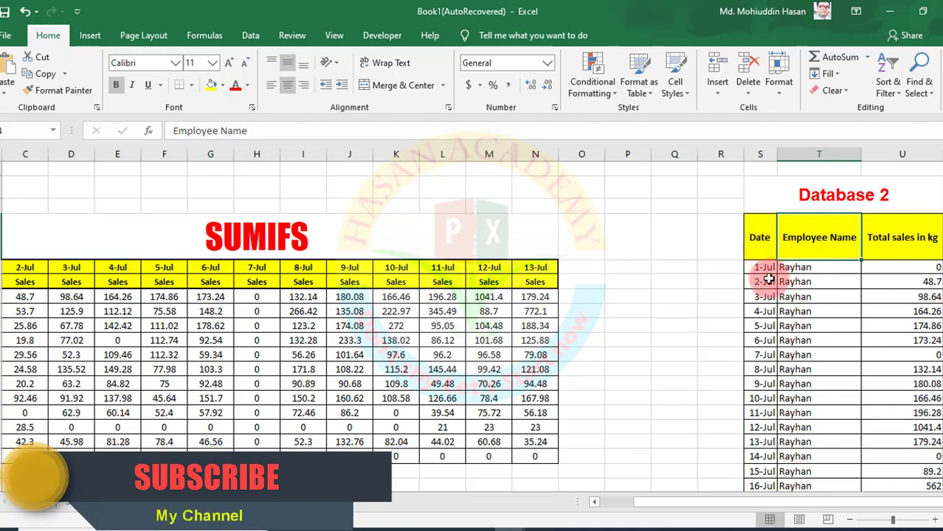
scroll(767, 288, down, 20)
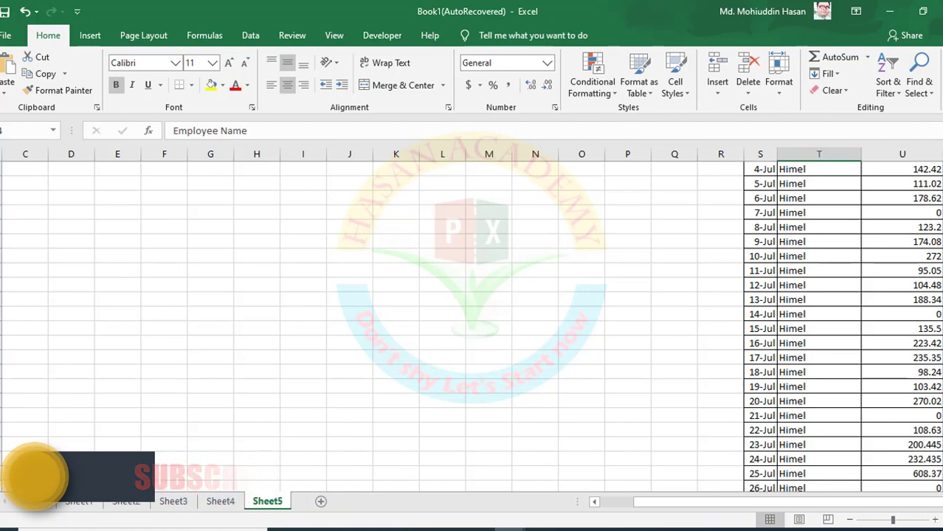
scroll(935, 254, down, 3)
scroll(935, 254, down, 20)
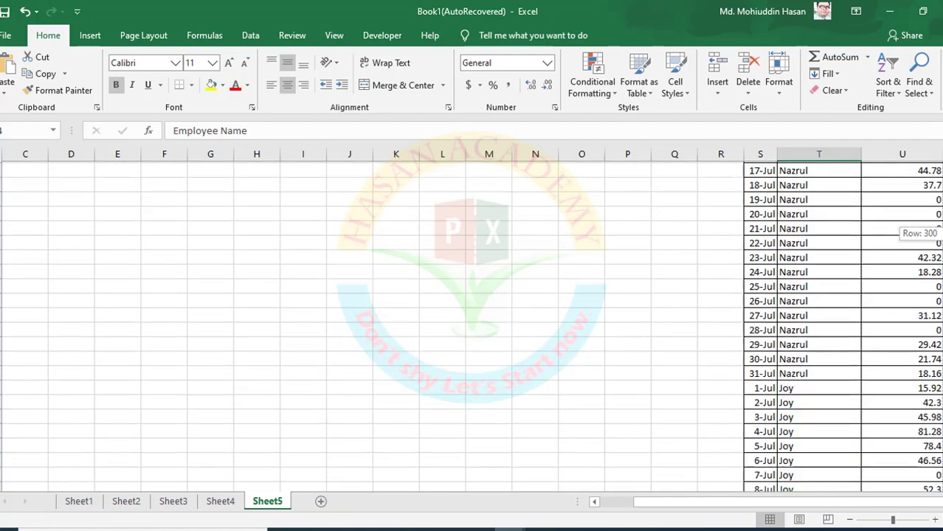
scroll(935, 233, up, 20)
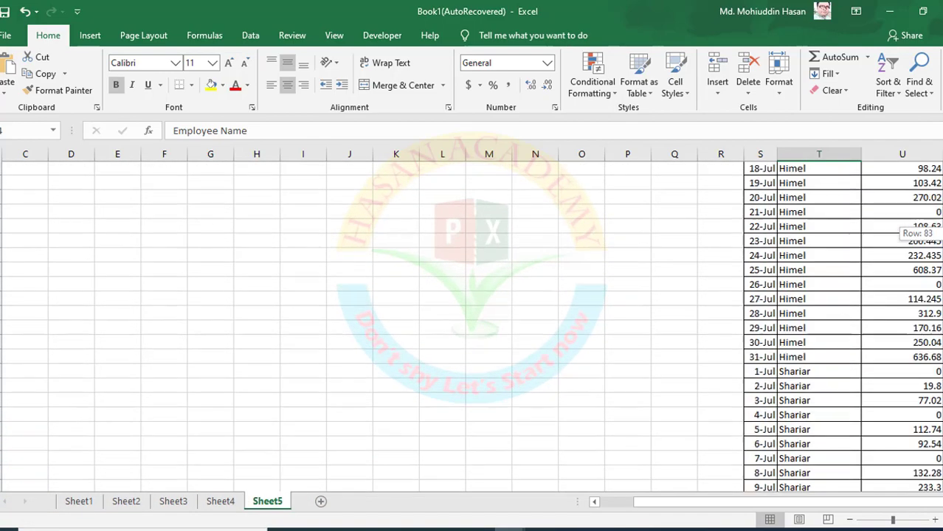
scroll(935, 233, up, 12)
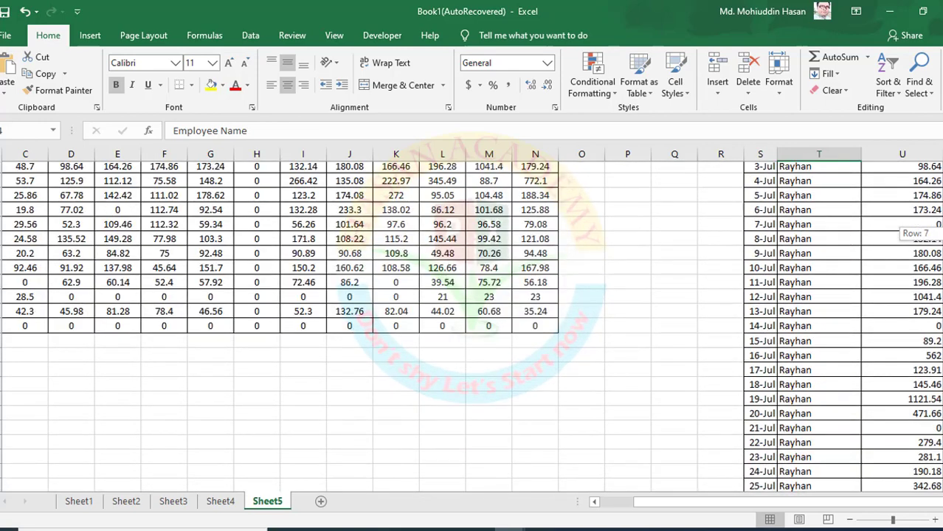
click(804, 268)
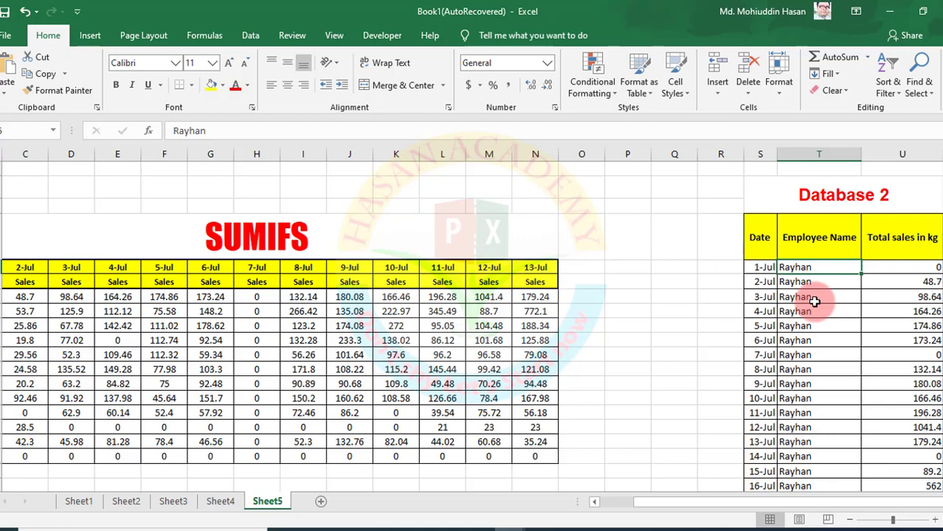
drag(759, 267, 759, 310)
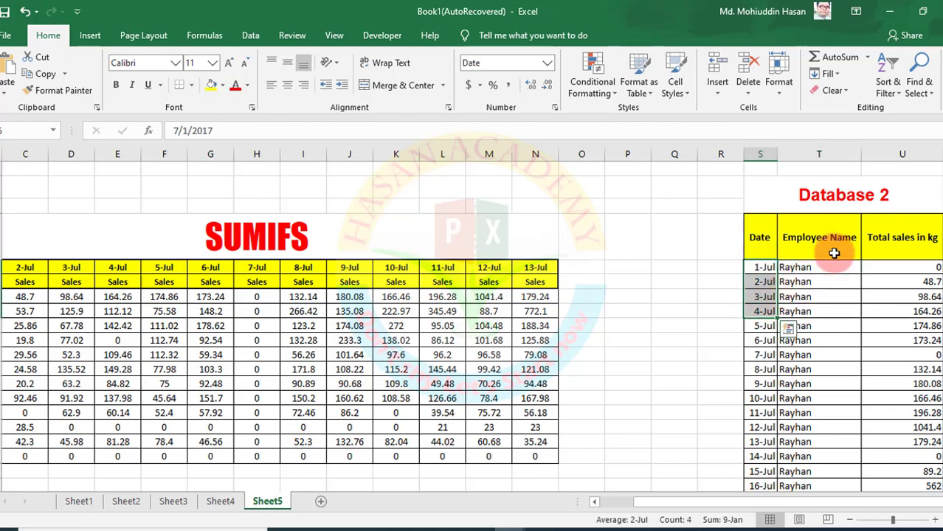
drag(833, 253, 820, 304)
drag(915, 267, 901, 315)
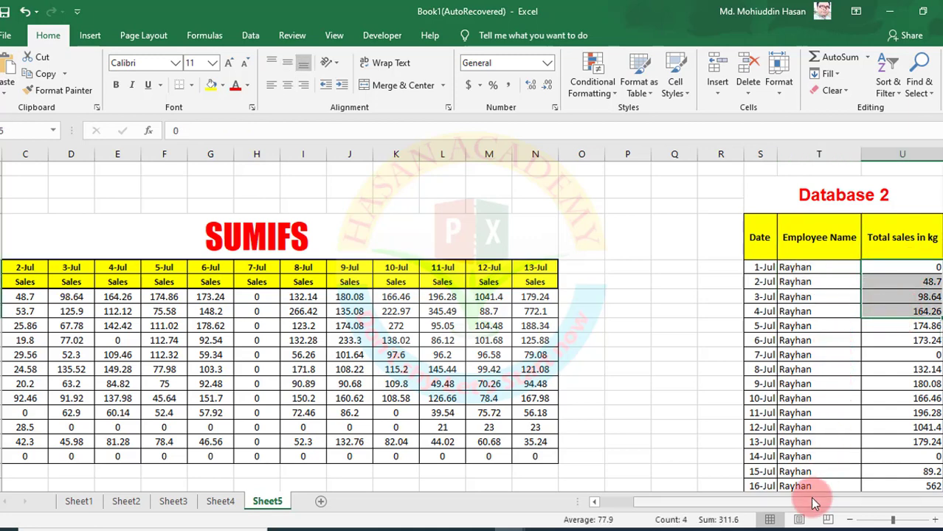
drag(814, 504, 684, 489)
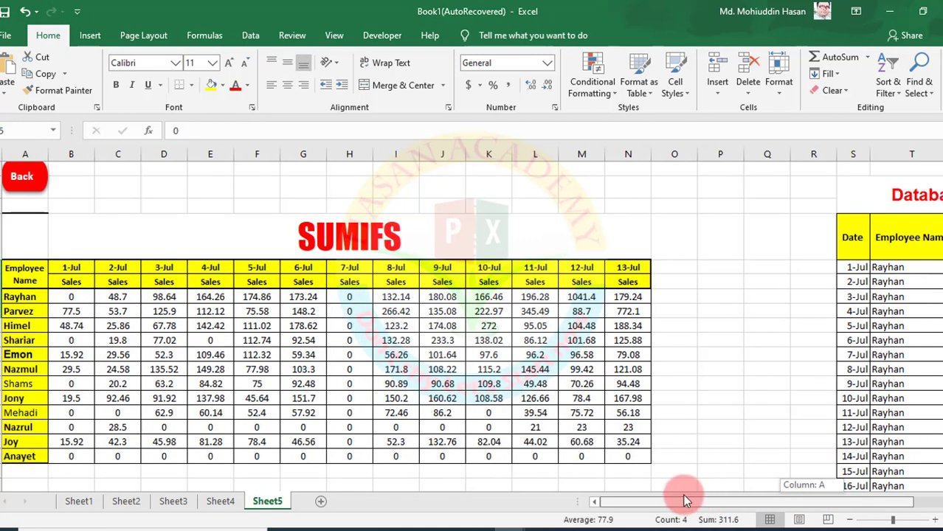
click(77, 269)
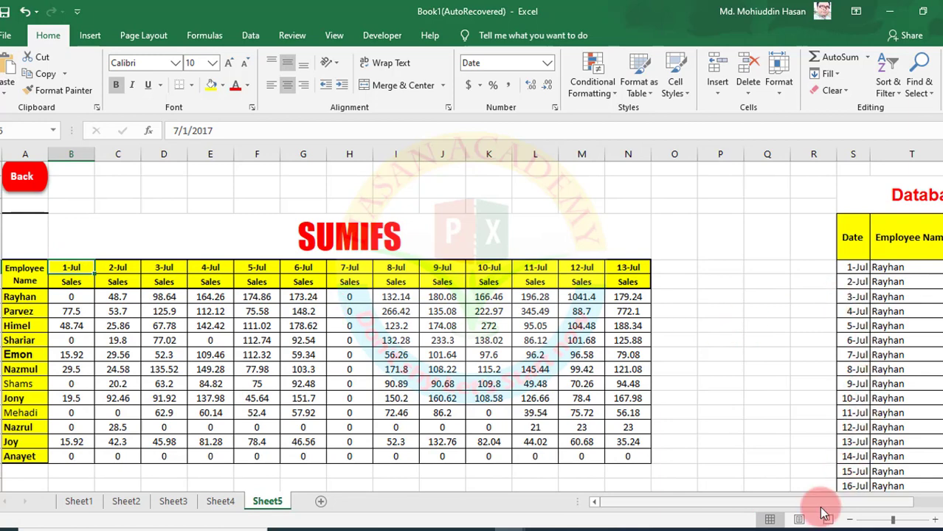
drag(828, 505, 858, 501)
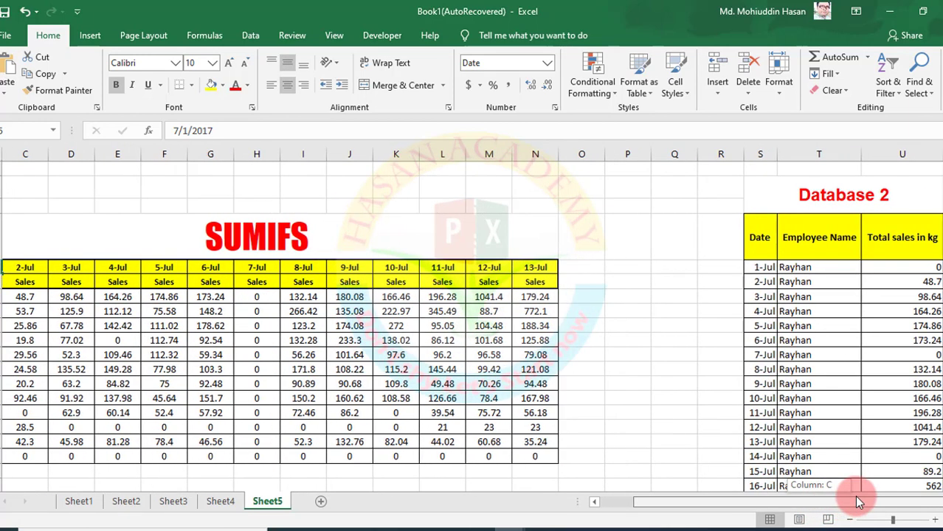
click(802, 267)
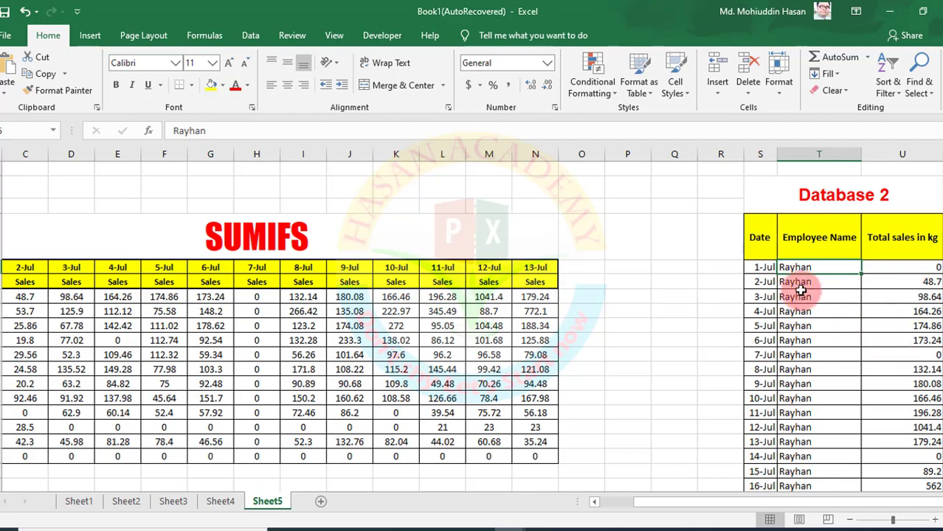
scroll(800, 291, down, 10)
scroll(793, 297, down, 4)
scroll(792, 297, up, 13)
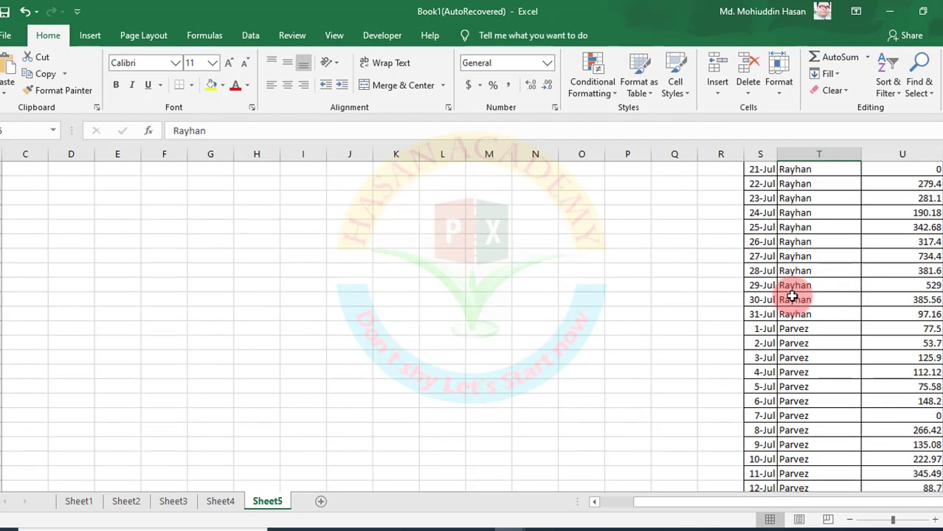
scroll(787, 293, up, 1)
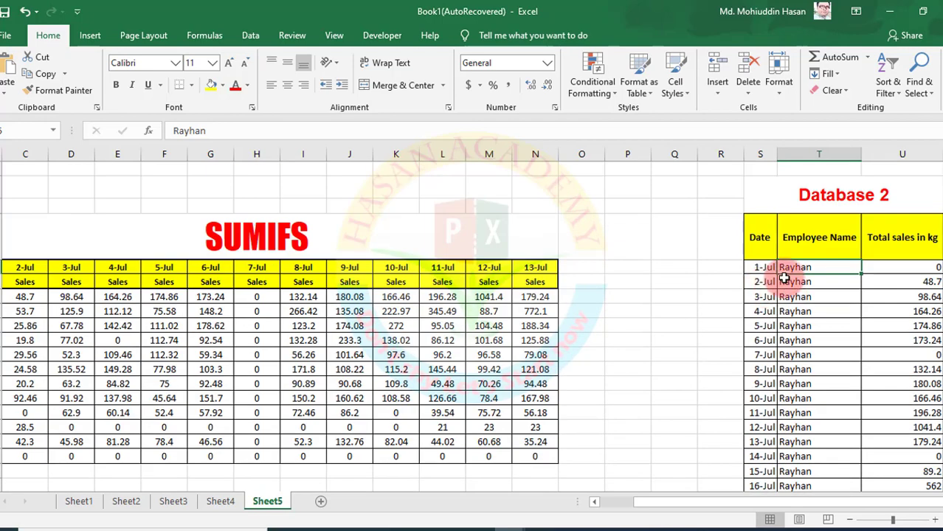
click(795, 282)
scroll(810, 499, left, 2)
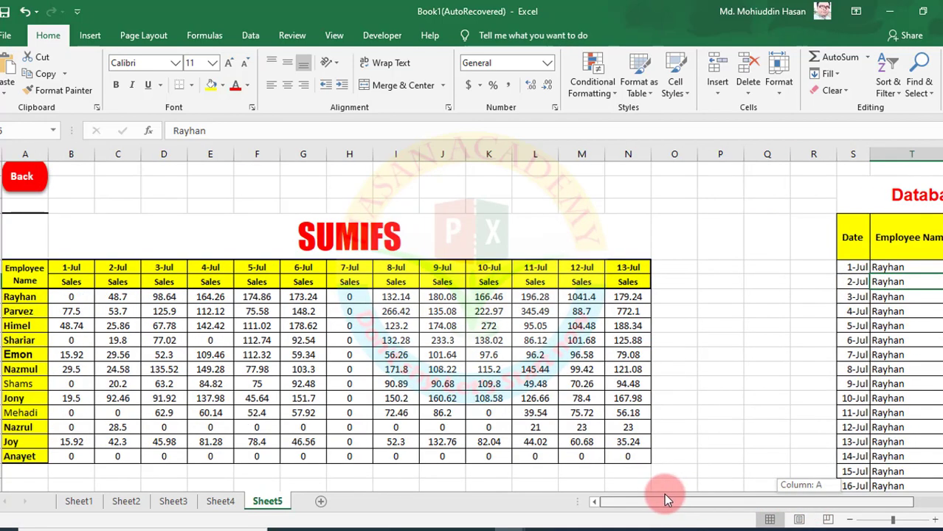
drag(29, 300, 22, 456)
drag(71, 270, 632, 268)
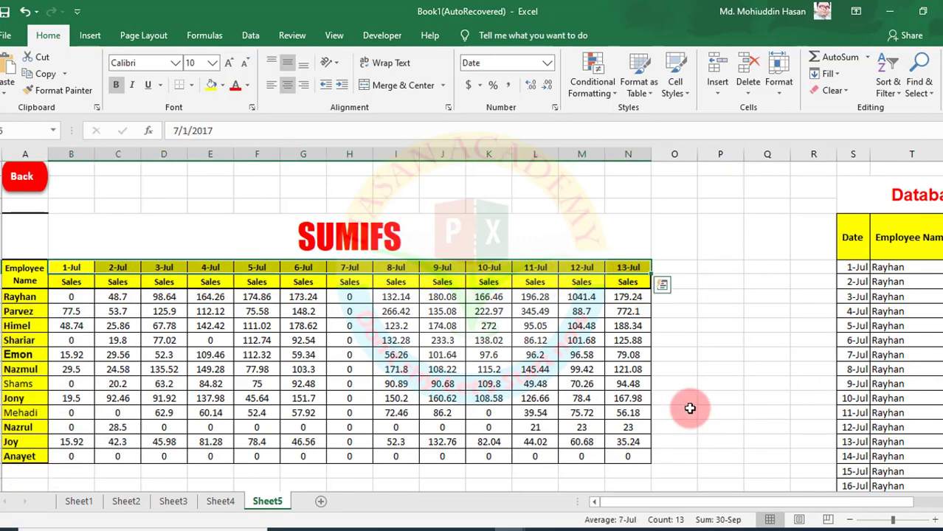
drag(728, 502, 820, 507)
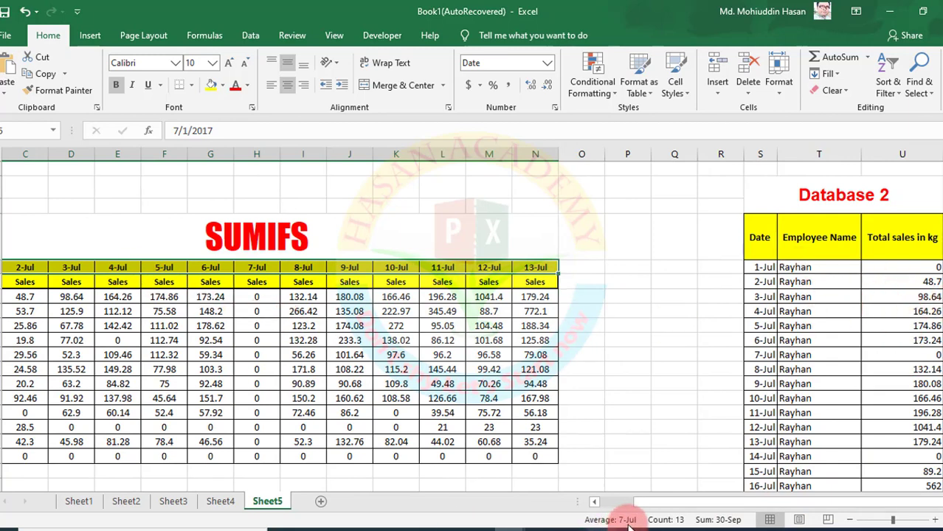
drag(693, 497, 625, 500)
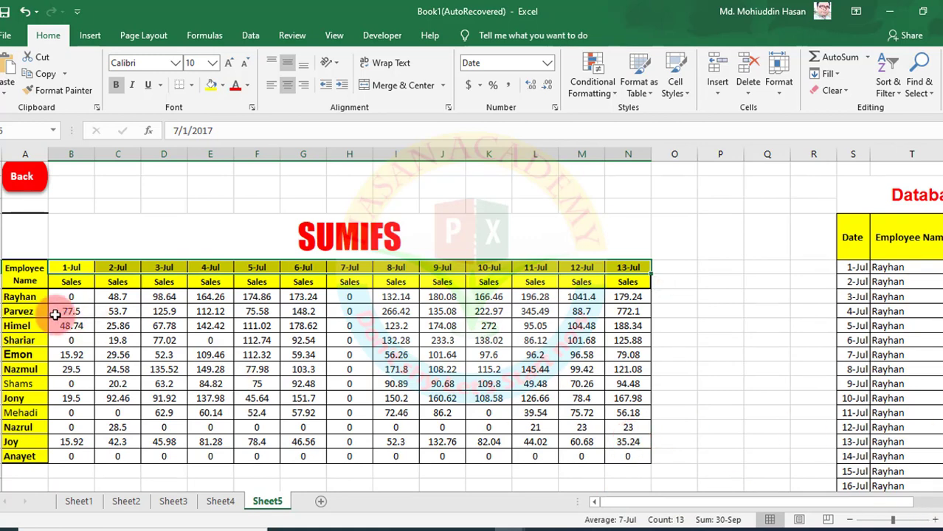
drag(725, 506, 852, 502)
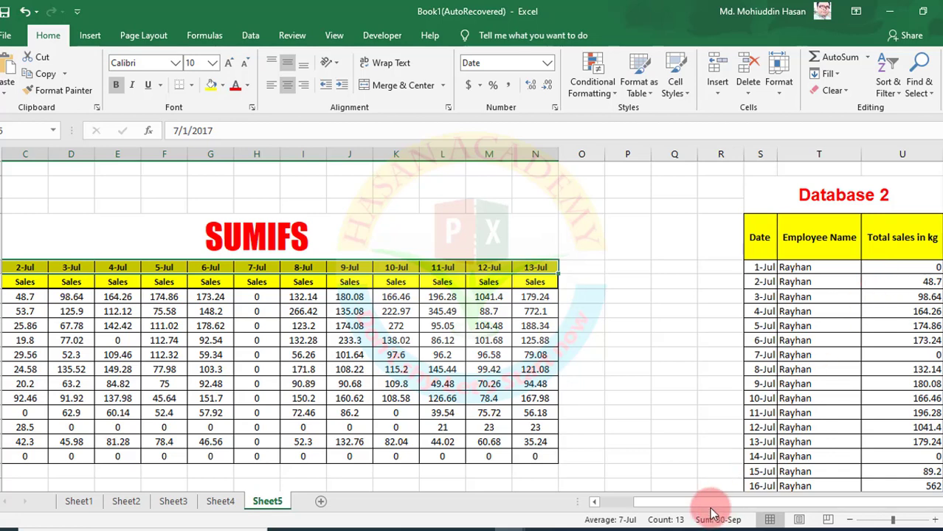
drag(707, 505, 601, 509)
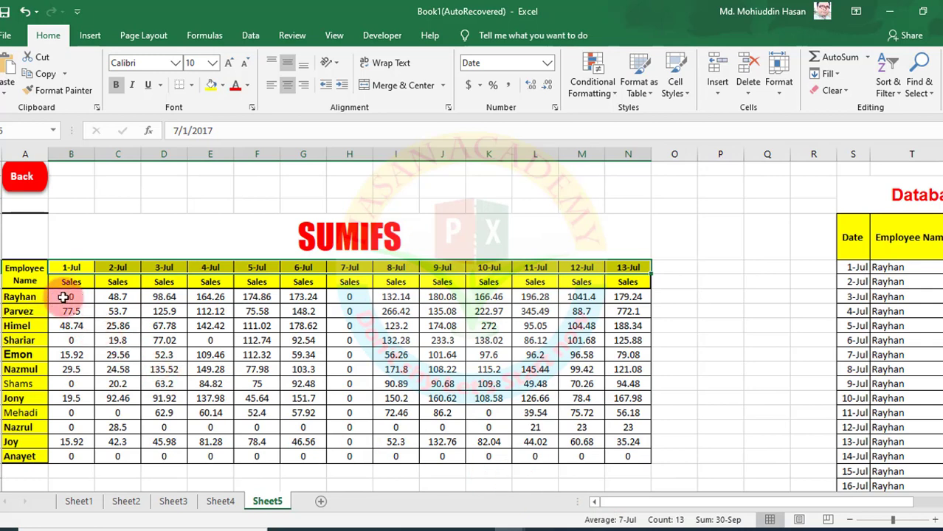
drag(71, 297, 619, 448)
- Clear the B4:N15 sales grid and begin a =SUMIFS( formula in the first employee's 1-Jul cell
key(Delete)
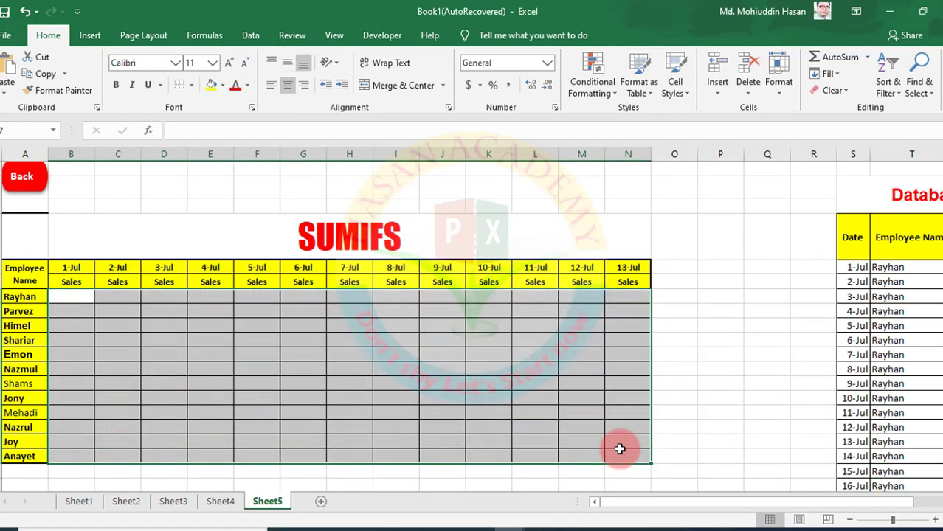
click(64, 294)
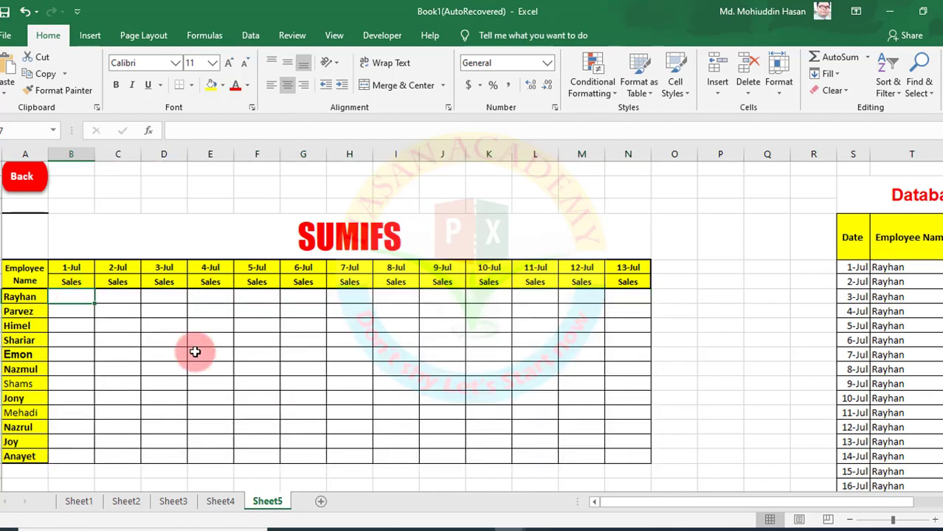
text(=)
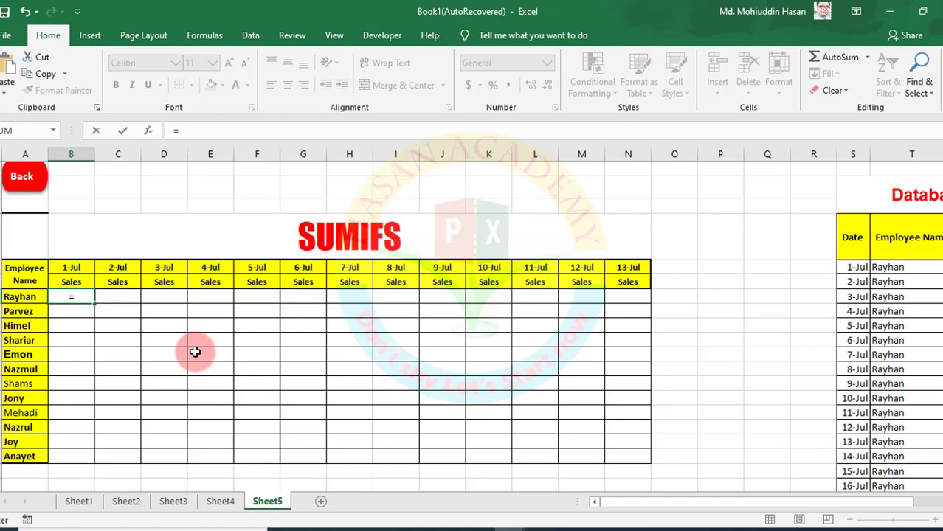
text(SUM)
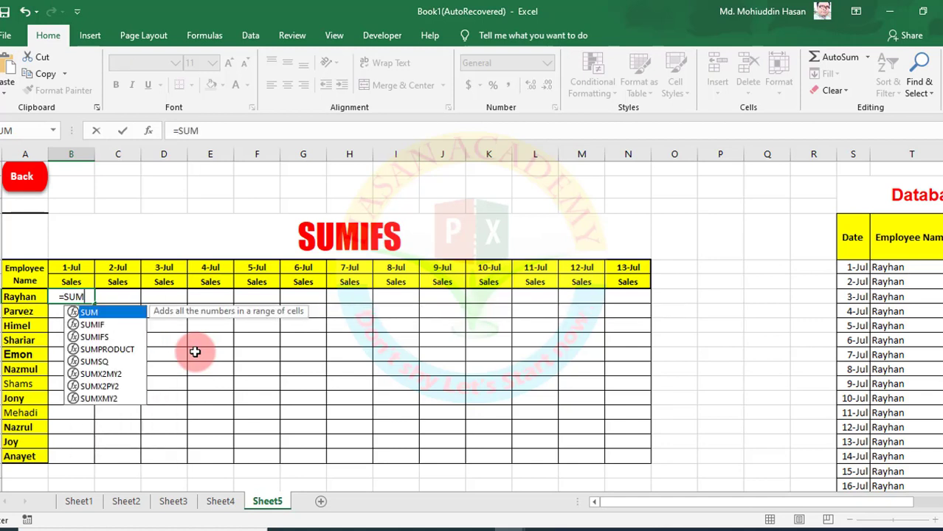
text(IF)
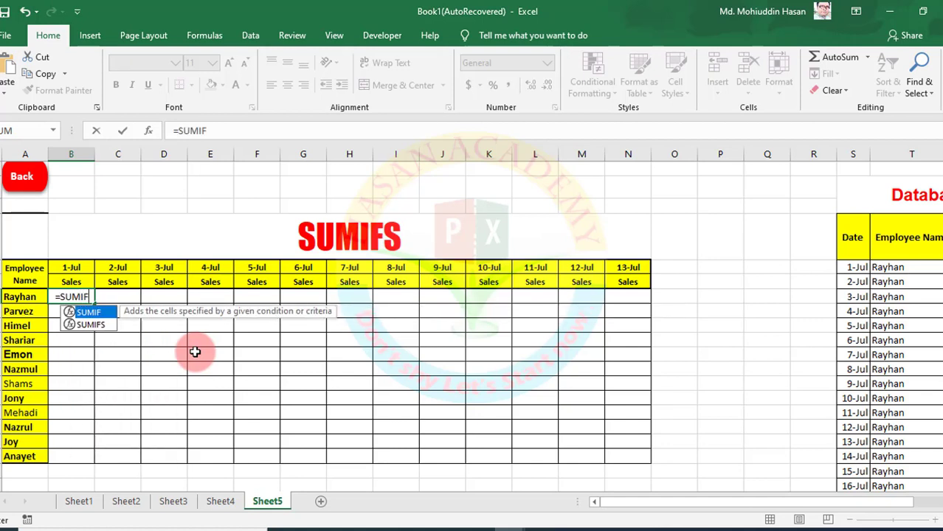
click(96, 325)
double_click(96, 325)
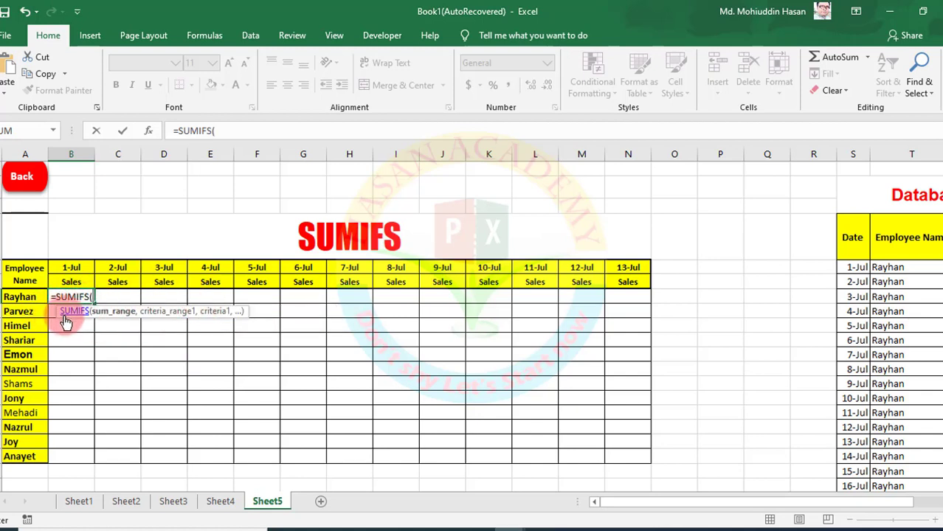
drag(67, 312, 135, 201)
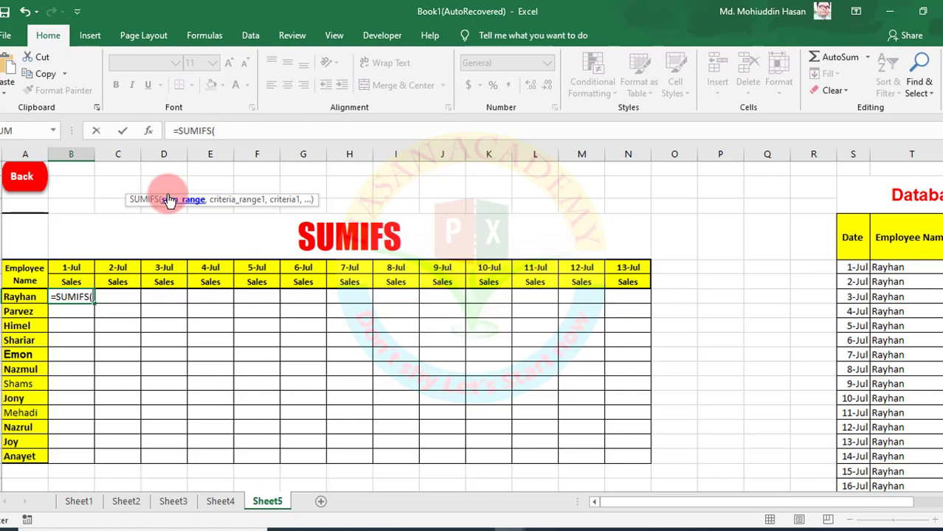
- Add U5, Database 2's first Total sales in kg value, as the sum range start
drag(649, 500, 723, 499)
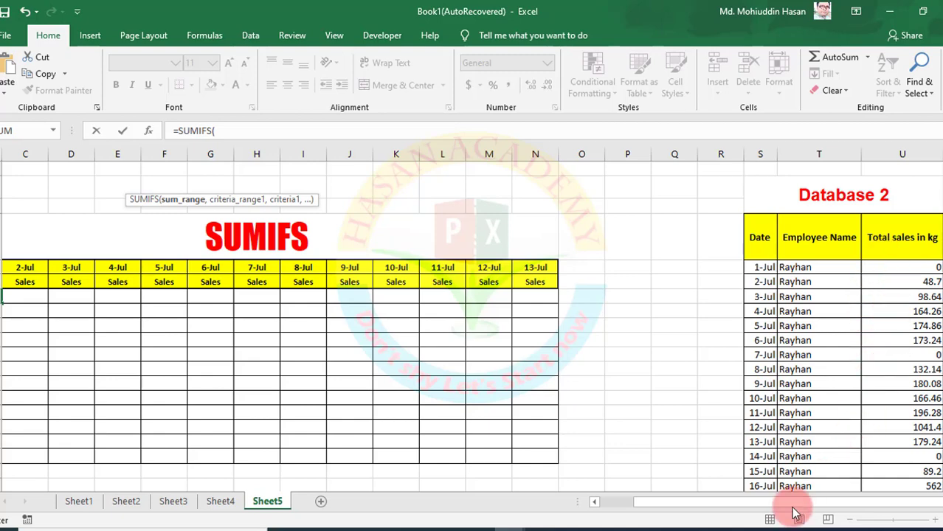
drag(721, 502, 631, 503)
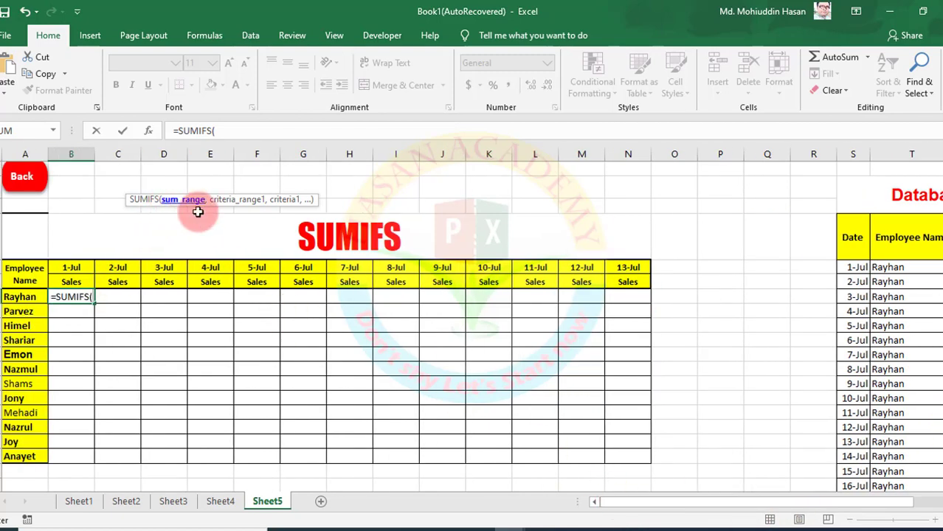
drag(733, 505, 850, 506)
click(912, 272)
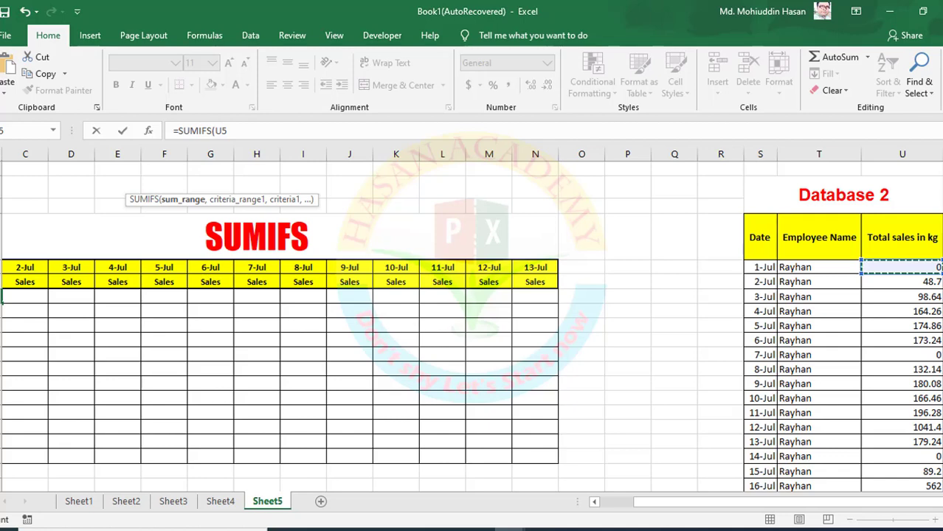
- Extend the sum range to U5:U345 and follow it with a comma
key(ctrl+shift+Down)
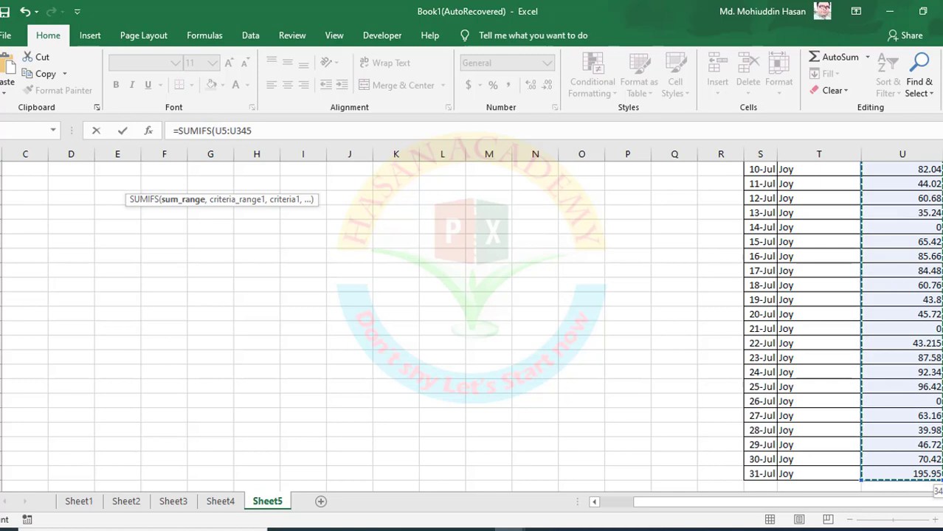
text(,)
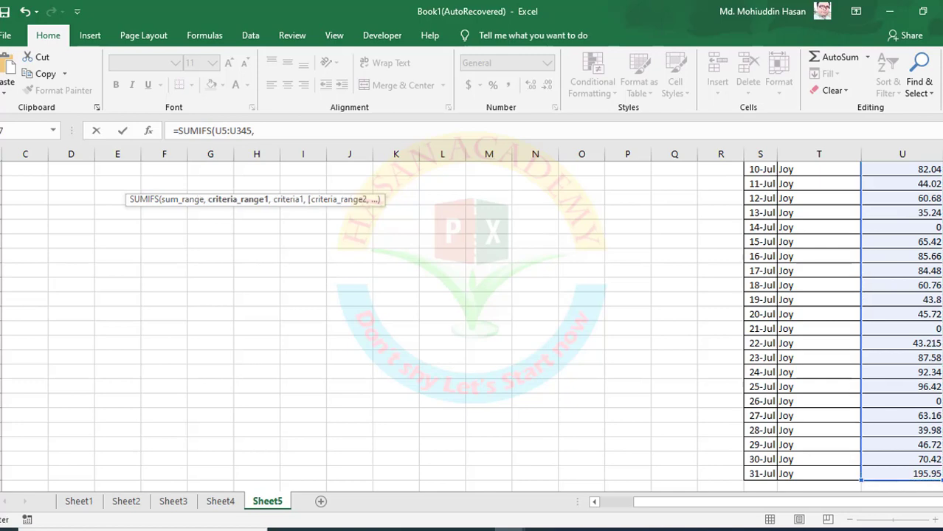
scroll(914, 469, up, 20)
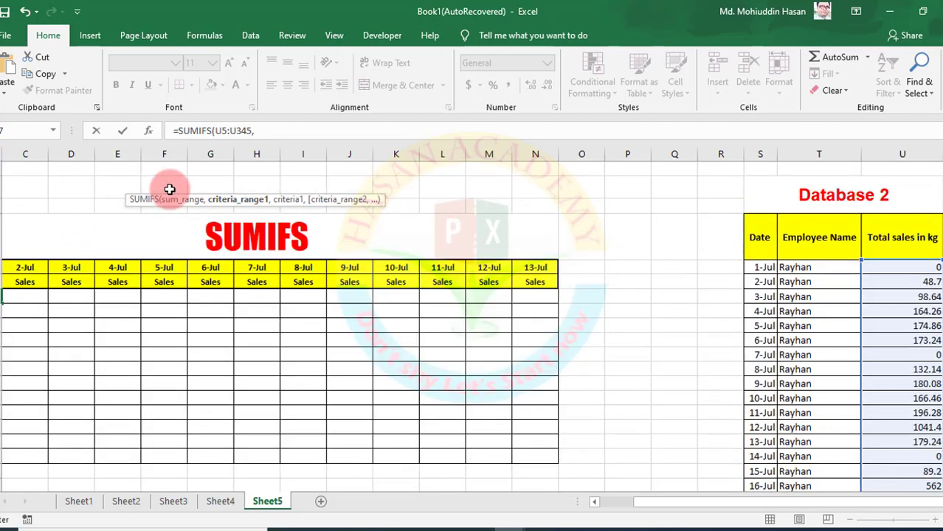
drag(653, 510, 622, 507)
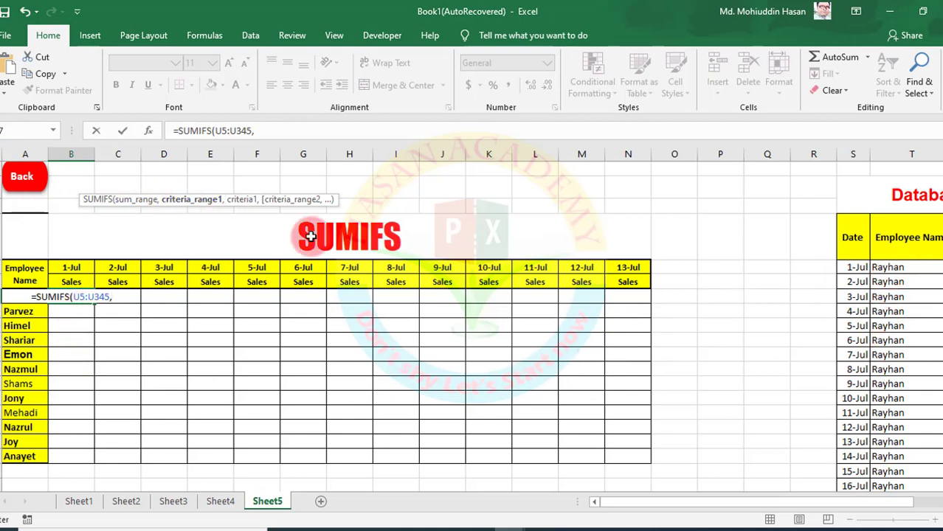
- Add the Employee Name column T5:T345 as the first criteria range, followed by a comma
drag(723, 508, 772, 505)
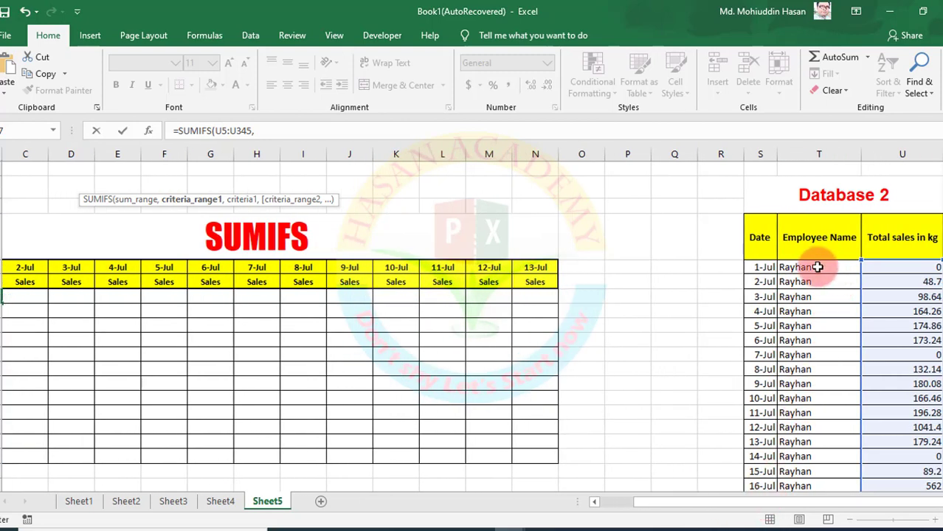
drag(817, 267, 808, 417)
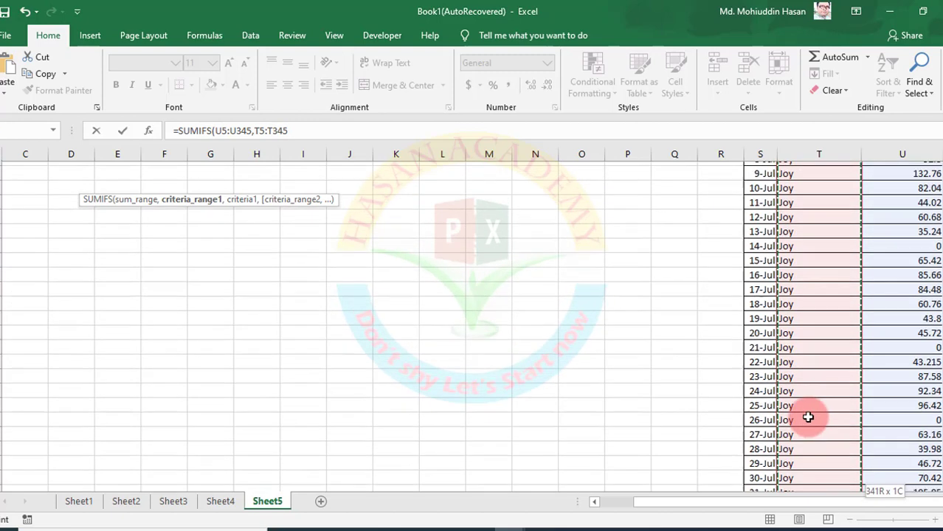
key(ctrl+shift+Down)
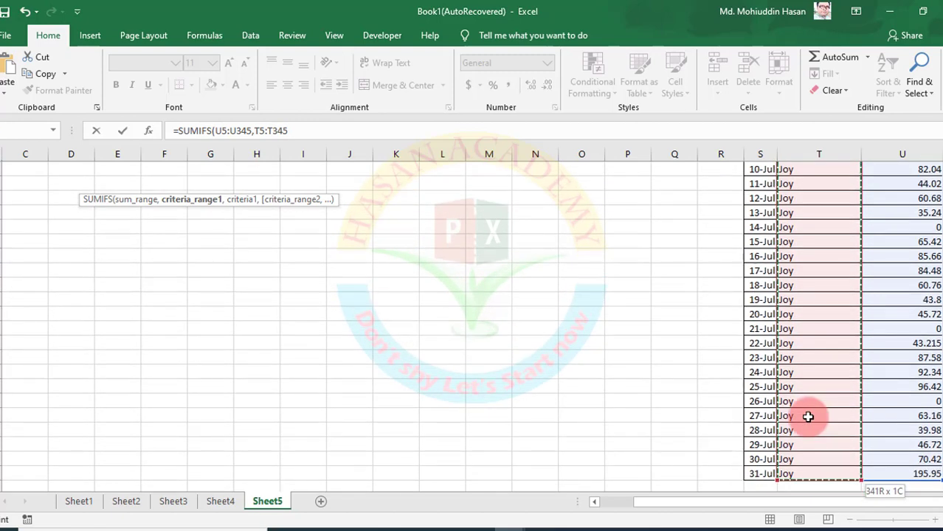
text(,)
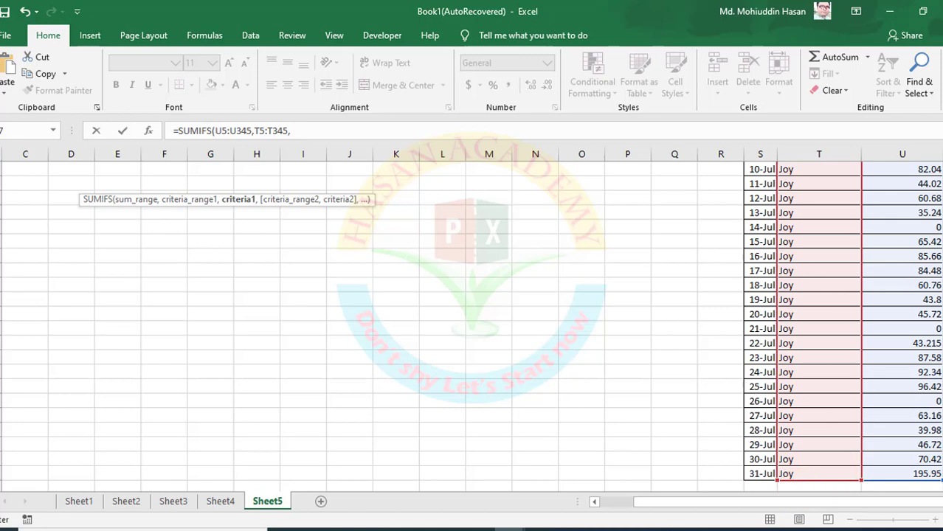
scroll(471, 326, up, 20)
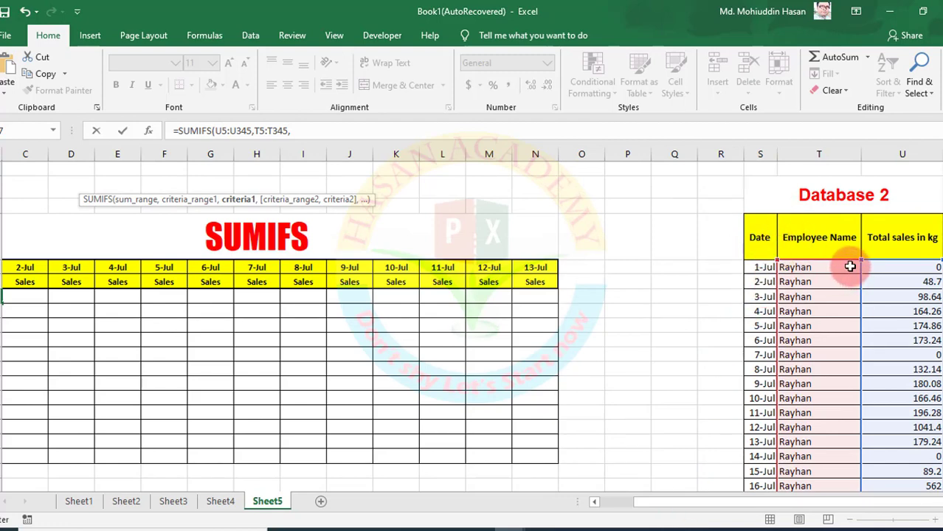
drag(684, 505, 607, 506)
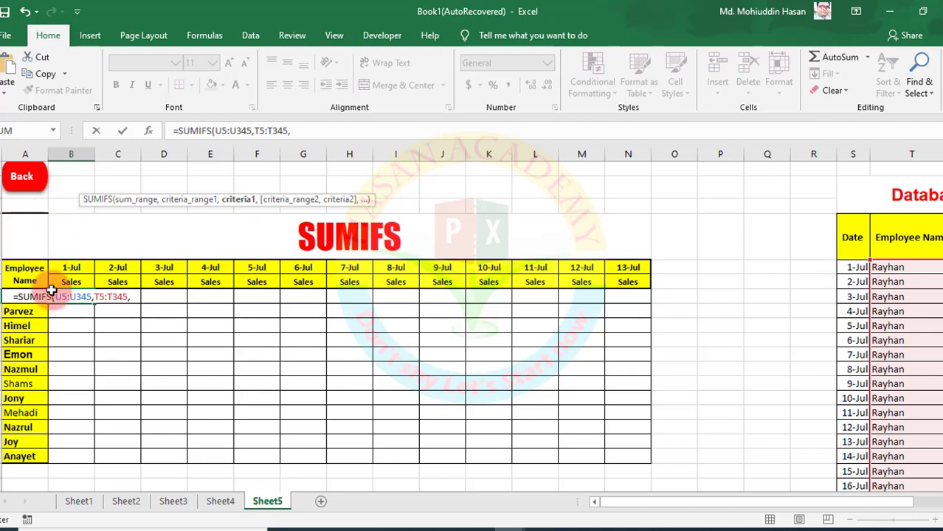
- Set the first employee's name cell A7 as criterion one, followed by a comma
click(15, 314)
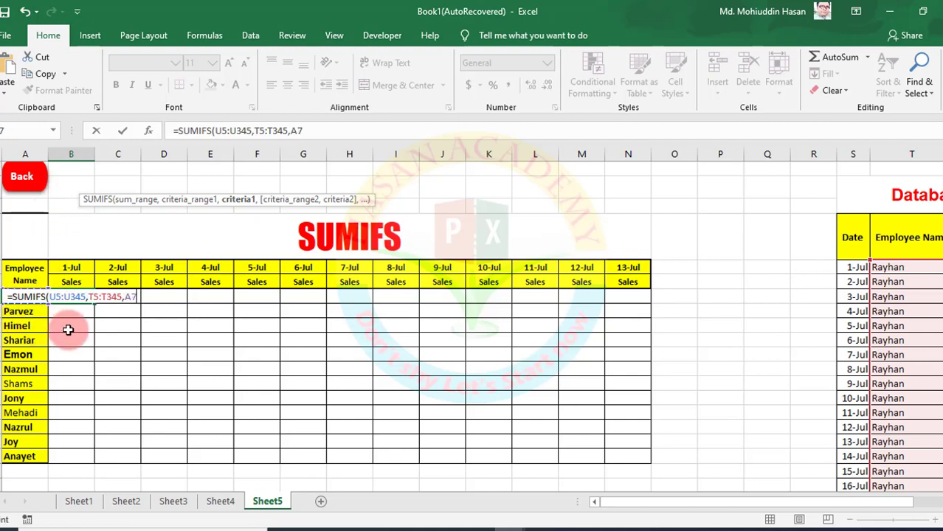
click(22, 296)
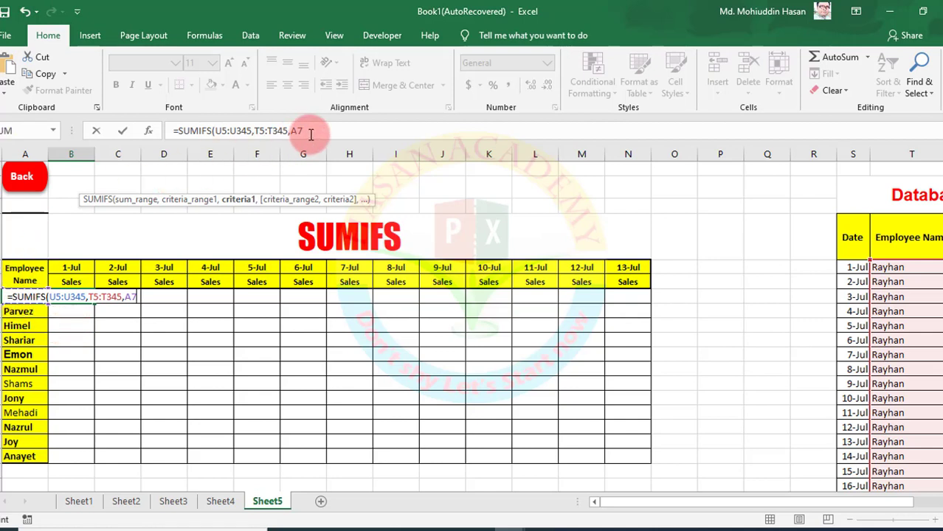
click(273, 131)
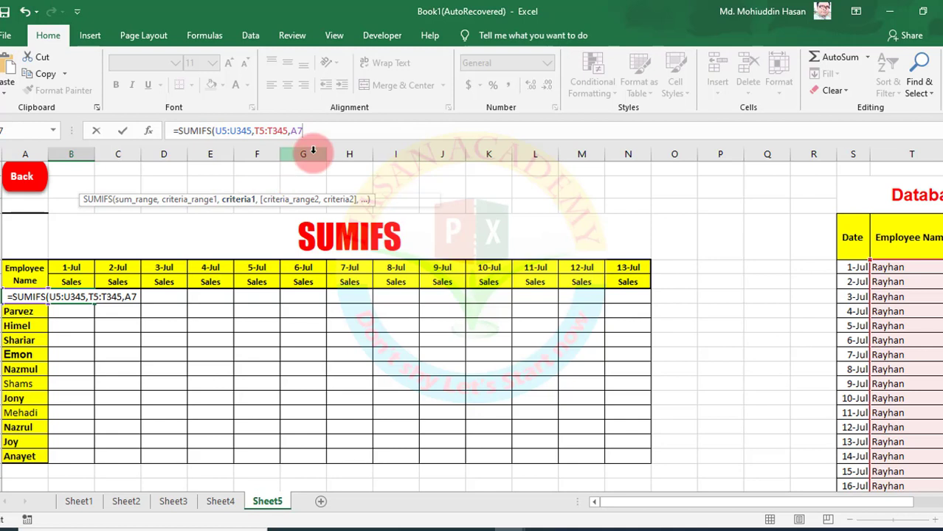
text(,)
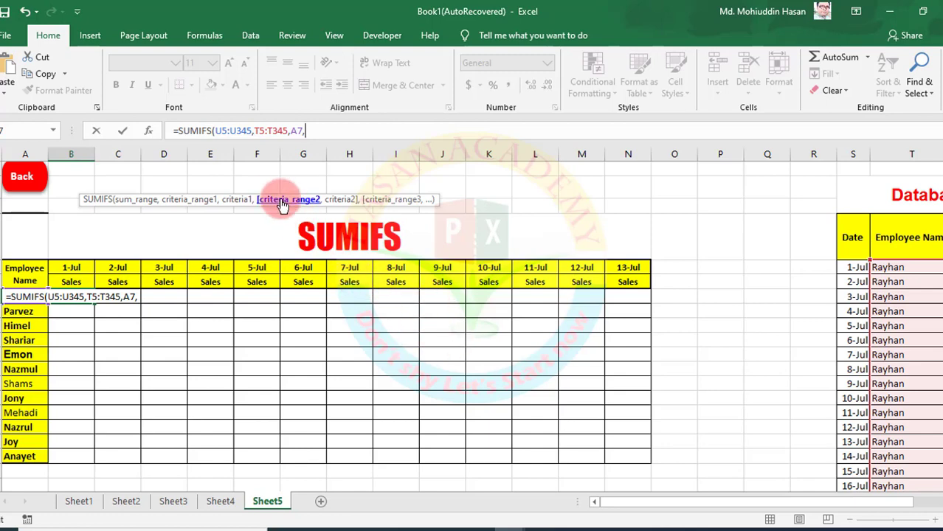
- Add the Date column S5:S345 as the second criteria range, followed by a comma
drag(760, 510, 818, 509)
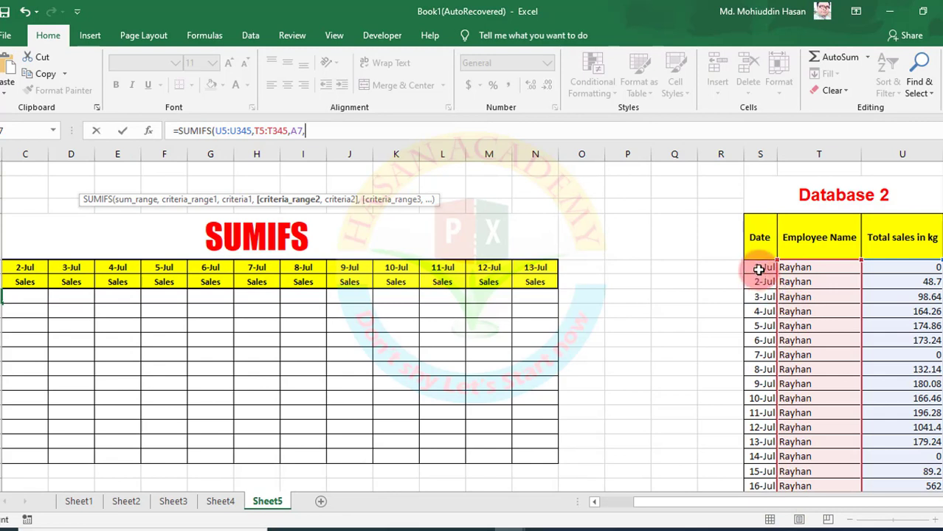
drag(758, 269, 762, 355)
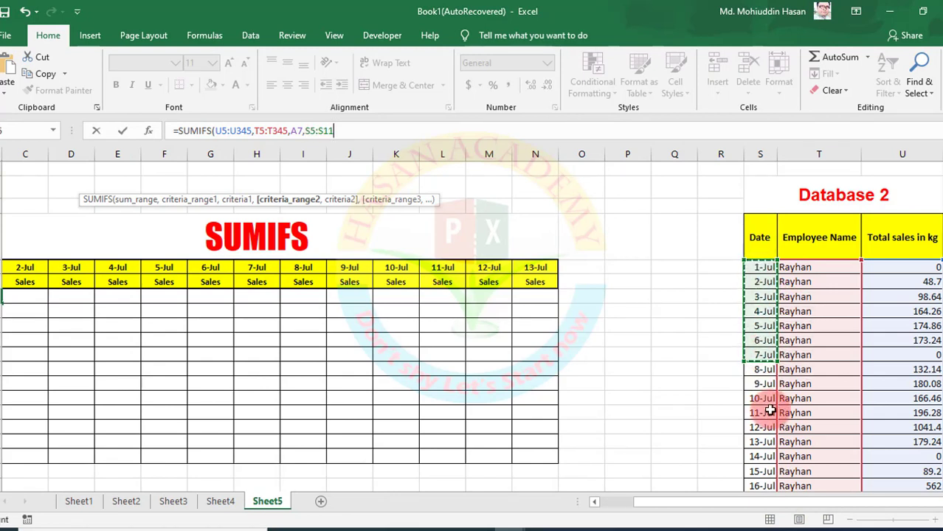
key(ctrl+shift+Down)
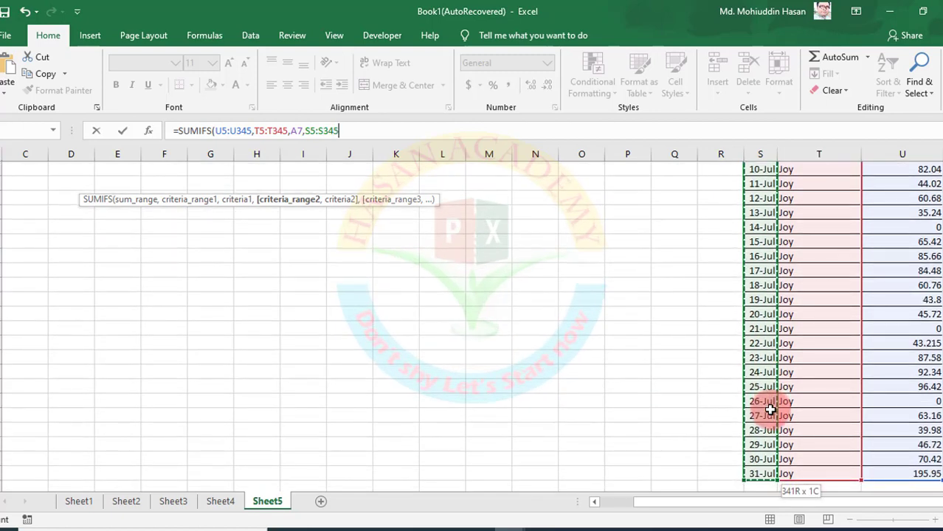
text(,)
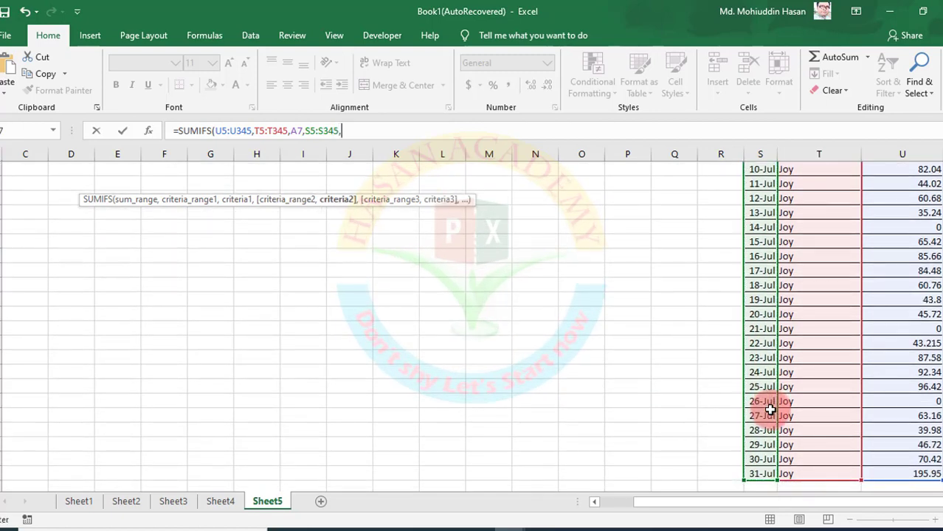
drag(918, 466, 934, 169)
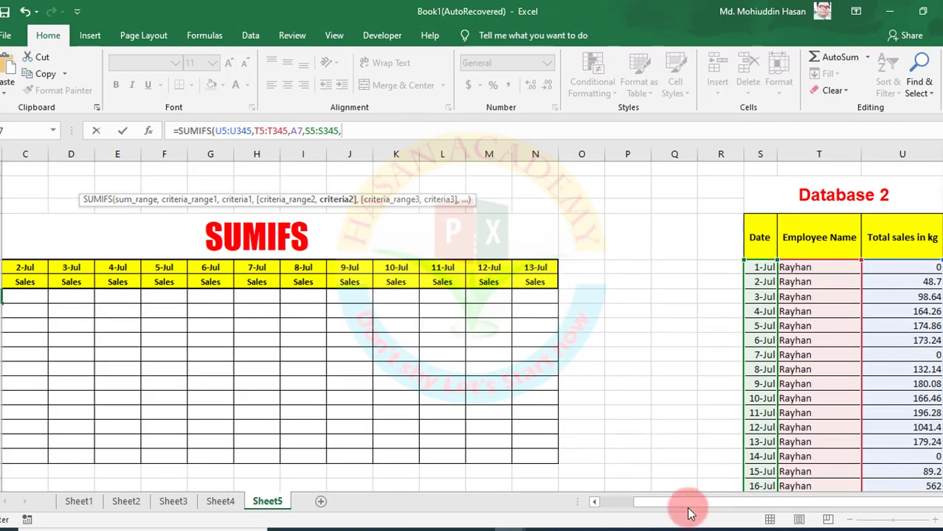
drag(632, 505, 601, 504)
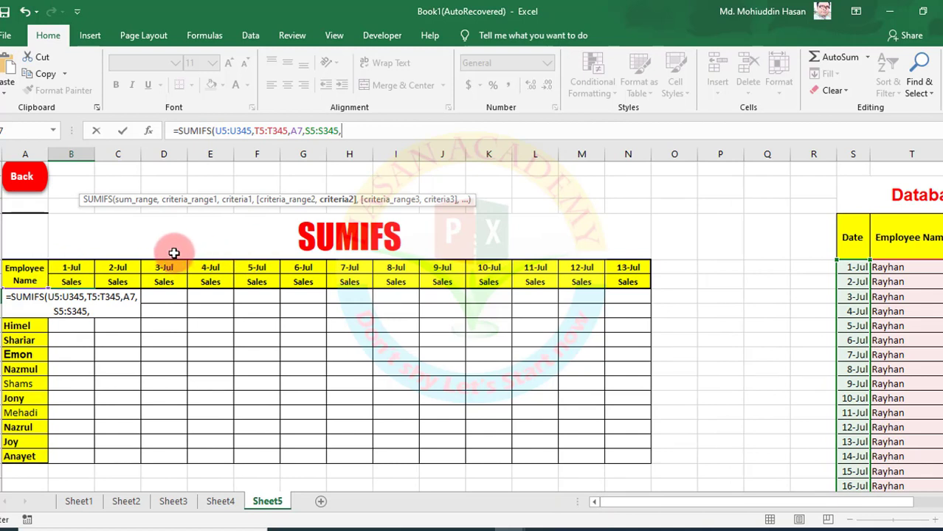
- Use the 1-Jul header B5 as the date criterion, close and commit the formula, and widen column A
click(71, 267)
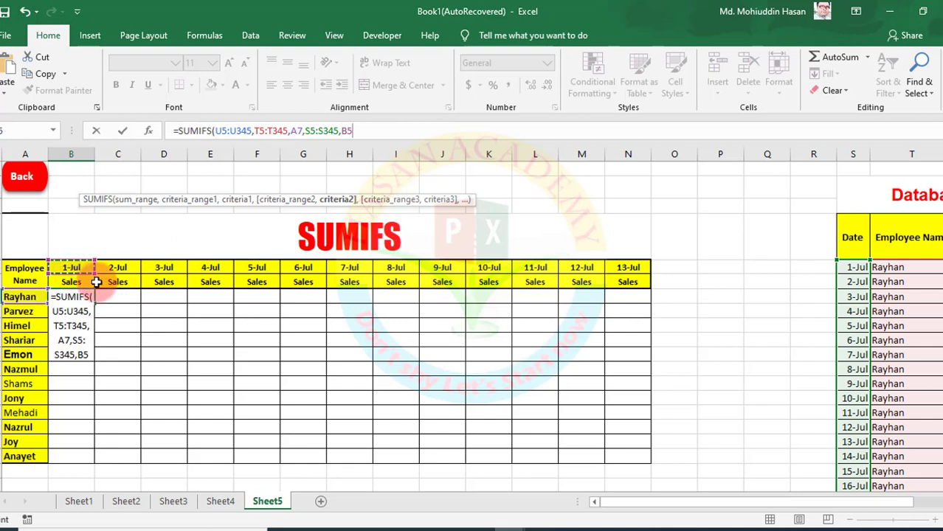
text())
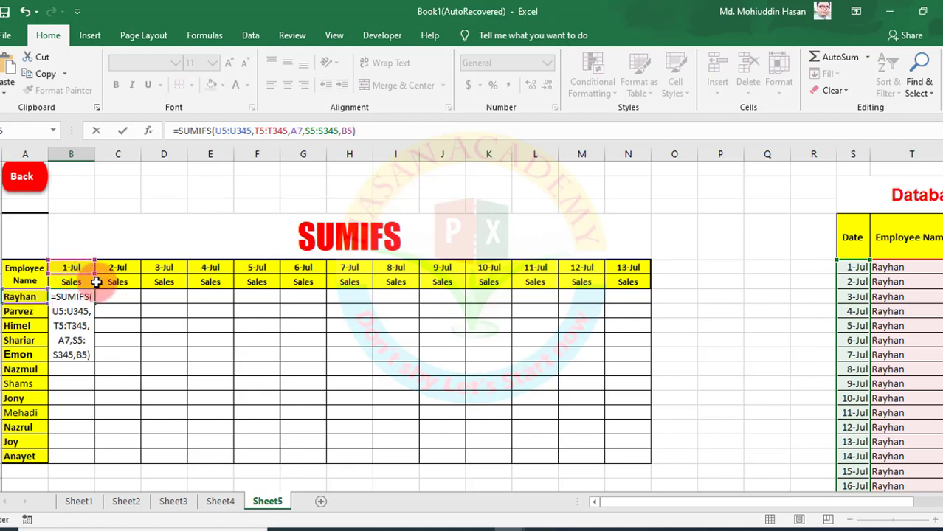
key(Return)
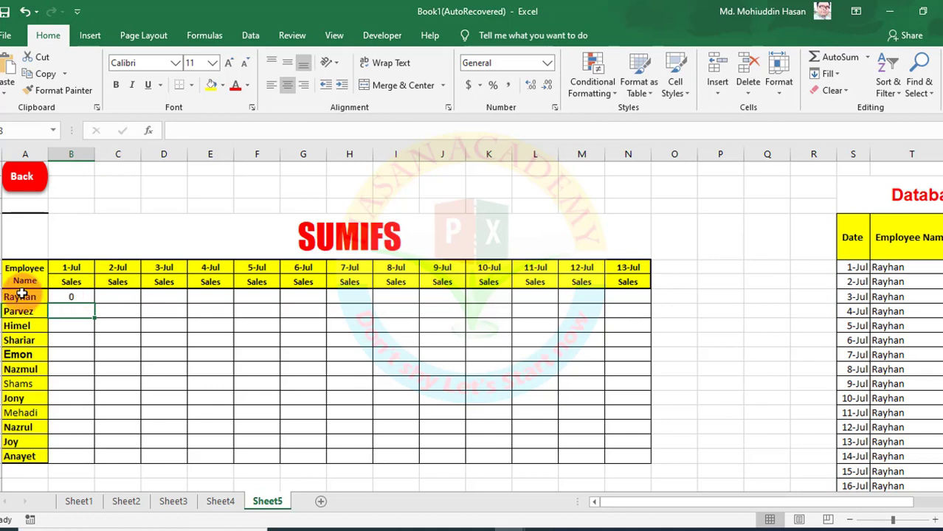
click(44, 298)
click(65, 298)
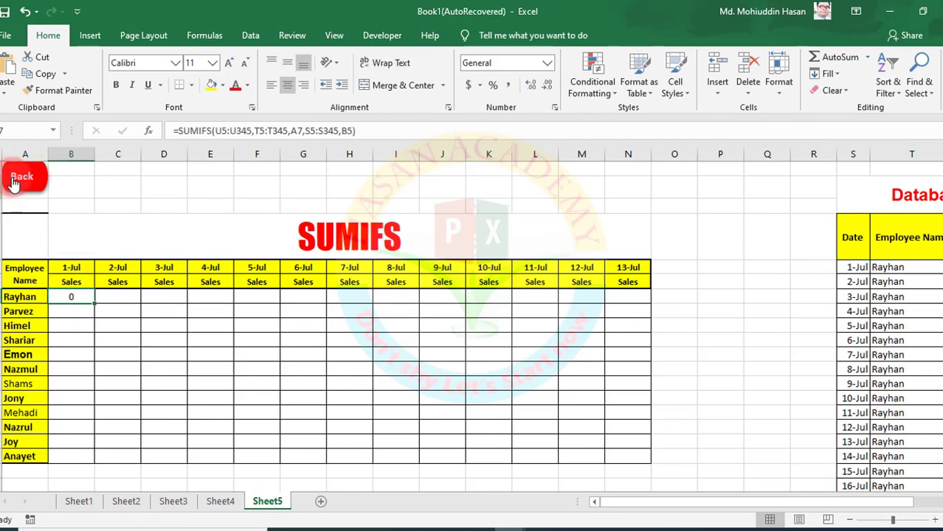
drag(48, 153, 100, 161)
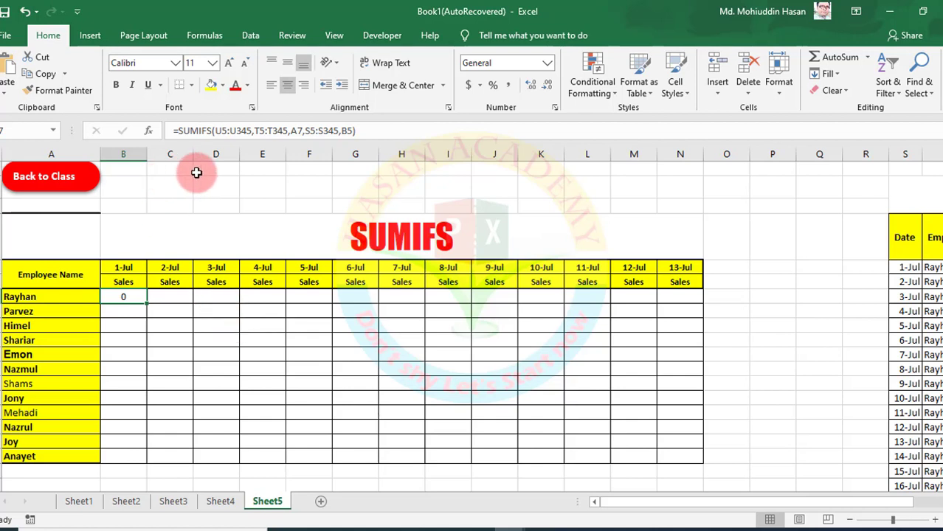
click(252, 131)
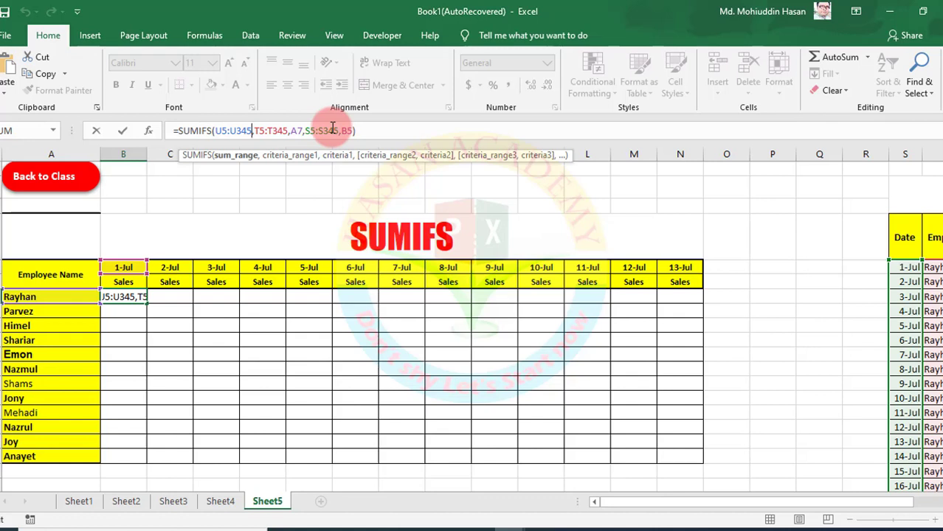
- Lock U5:U345, T5:T345 and S5:S345 as absolute references ($U$5:$U$345, $T$5:$T$345, $S$5:$S$345) with F4
click(233, 131)
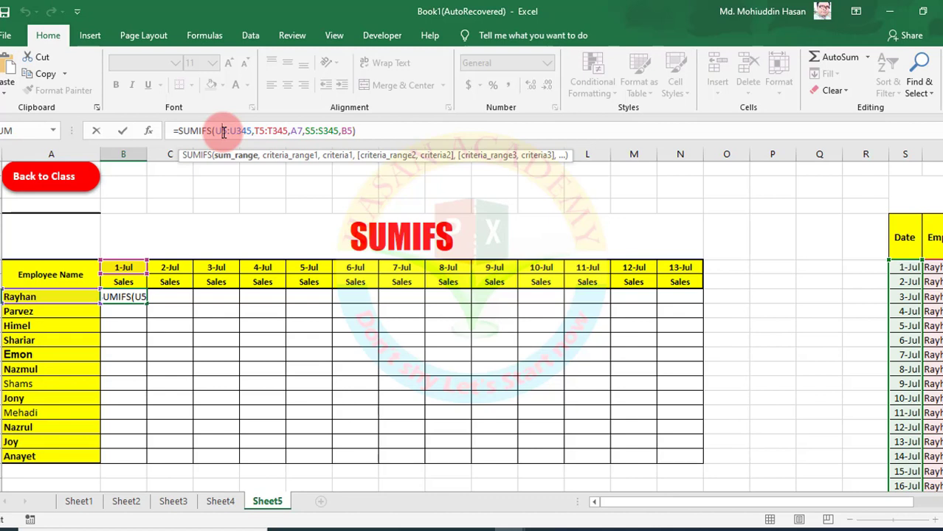
key(F4)
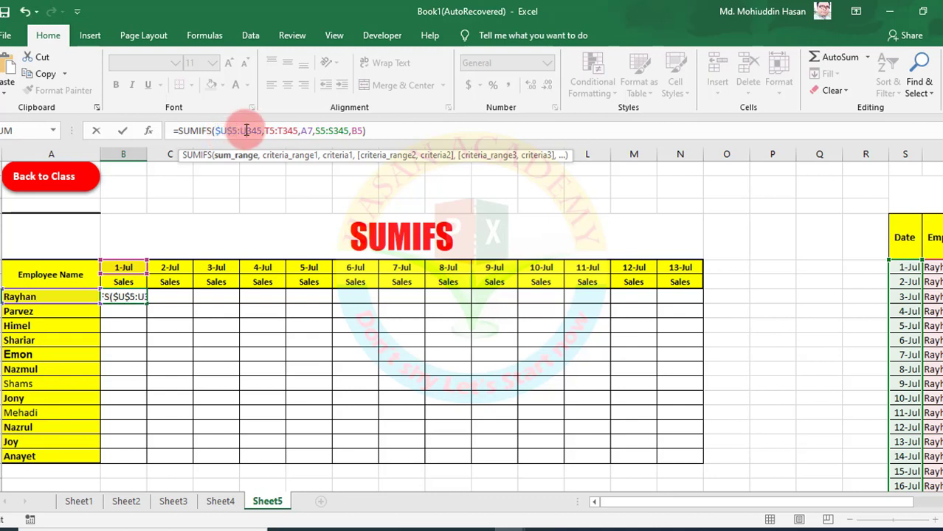
click(247, 131)
key(F4)
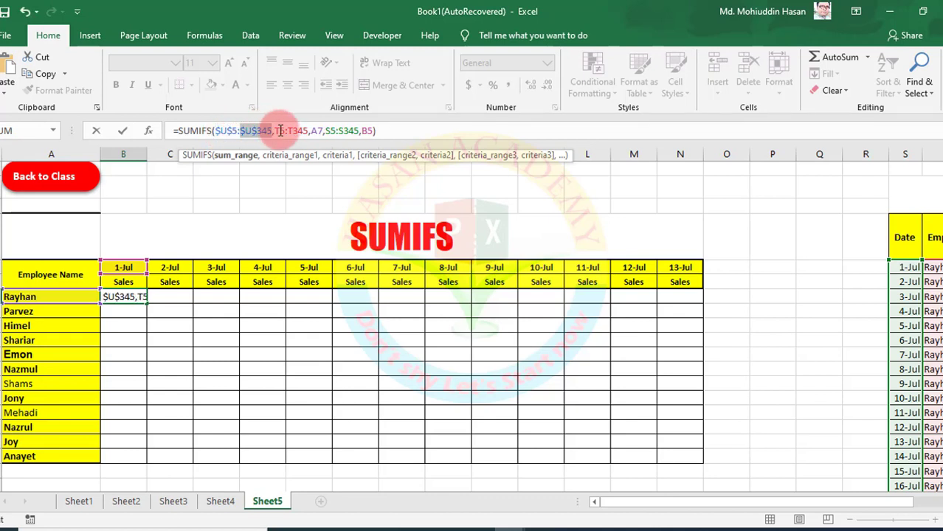
click(280, 131)
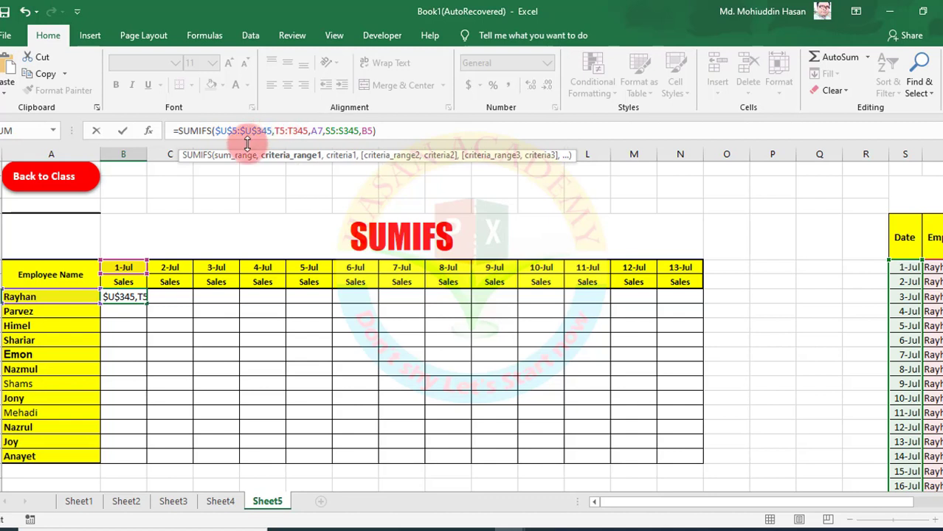
key(F4)
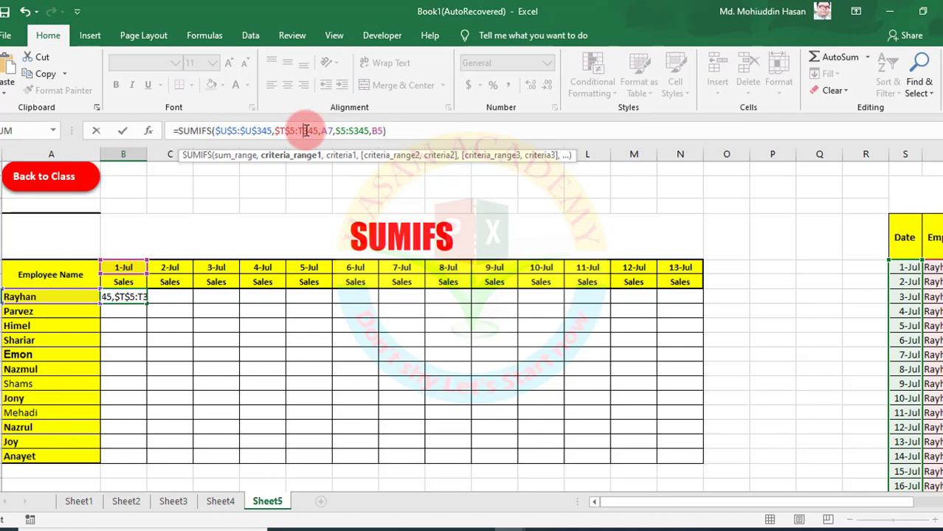
click(305, 131)
key(F4)
click(351, 131)
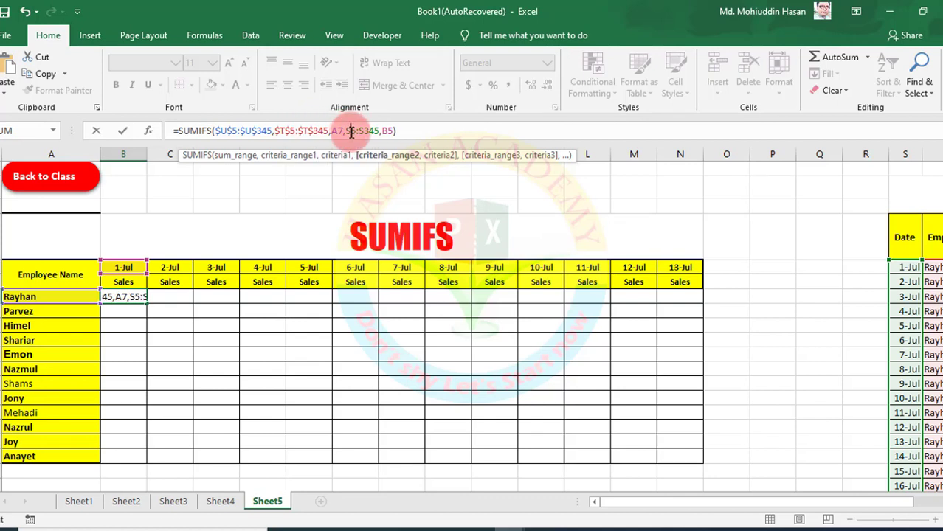
key(F4)
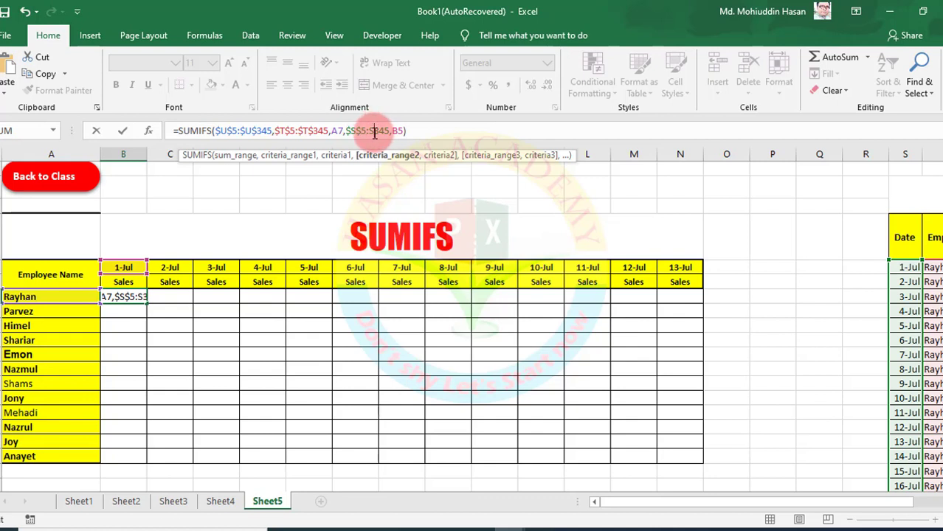
click(374, 131)
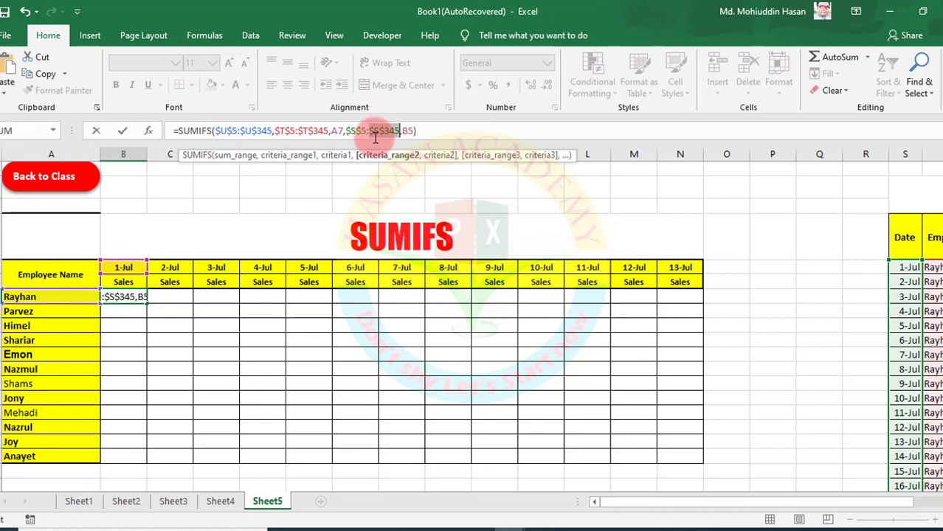
key(F4)
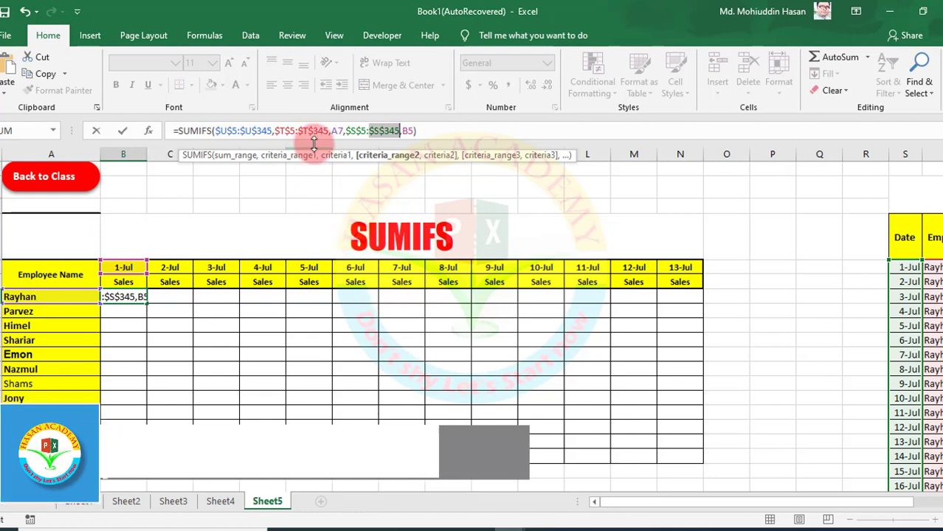
- Change the criteria to mixed references $A7 and B$5 and commit B7's formula, showing 0
click(336, 131)
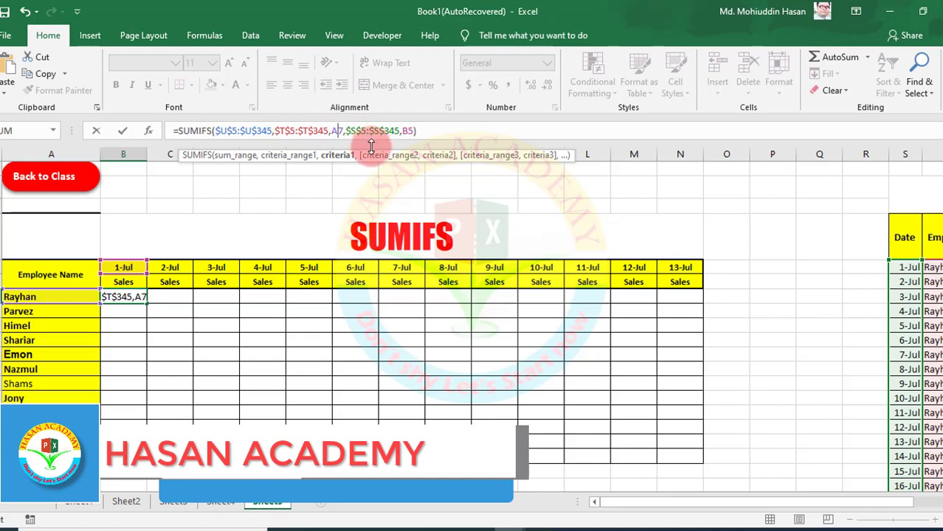
key(F4)
key(F4)
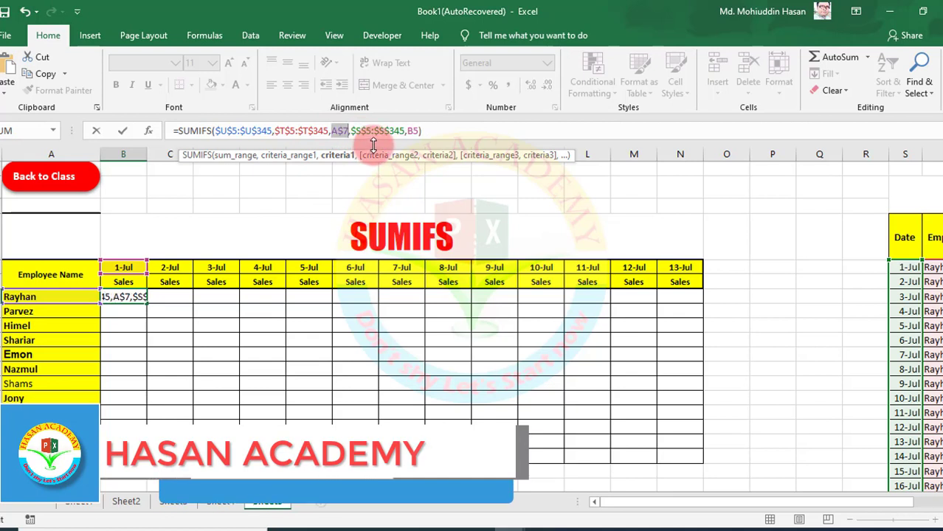
key(F4)
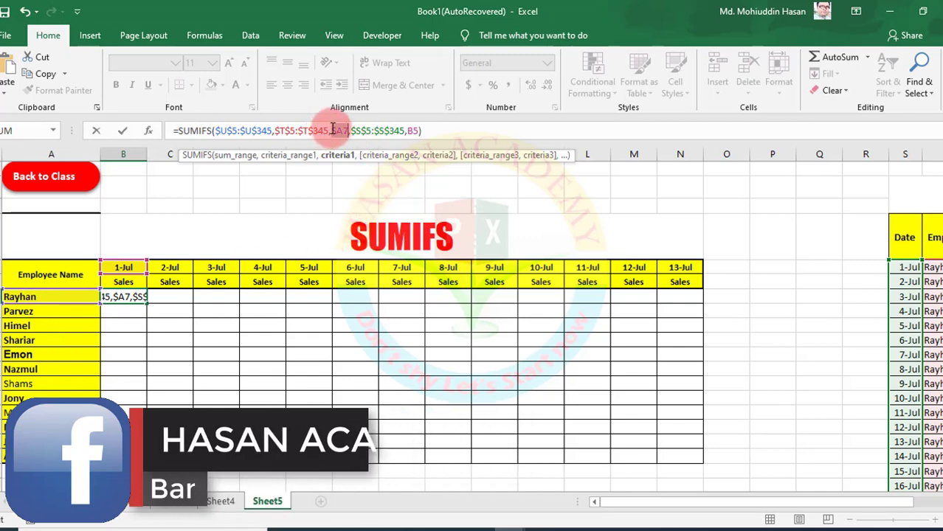
click(418, 130)
text())
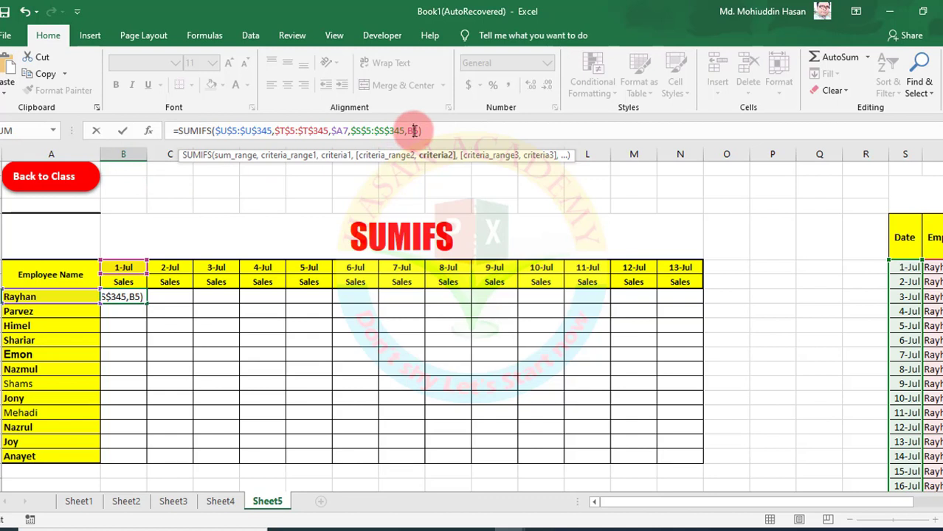
key(F4)
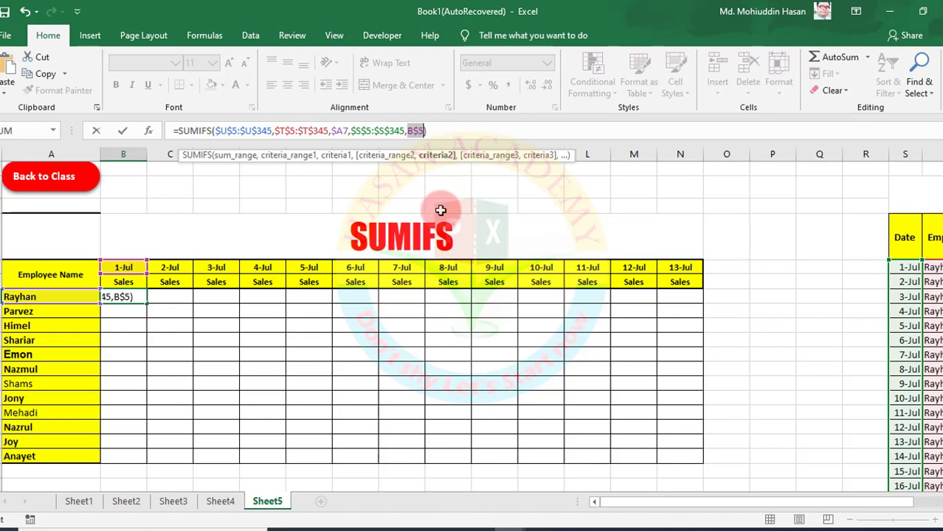
key(Return)
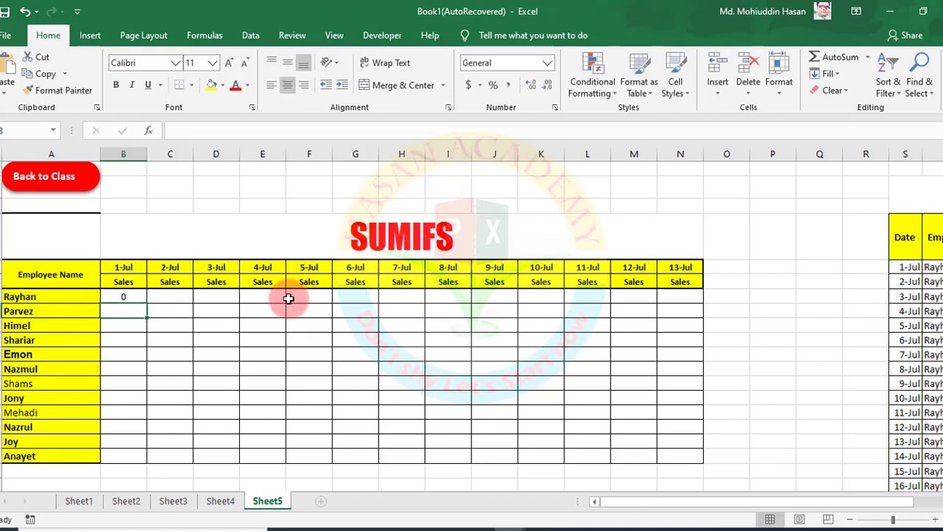
click(123, 296)
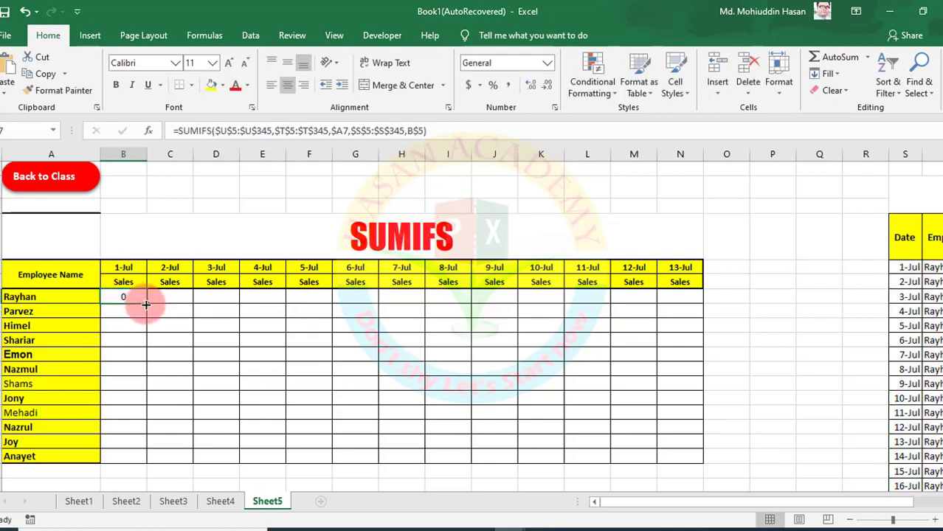
- Fill B7's SUMIFS formula across to column N and down to row 18
drag(146, 304, 711, 465)
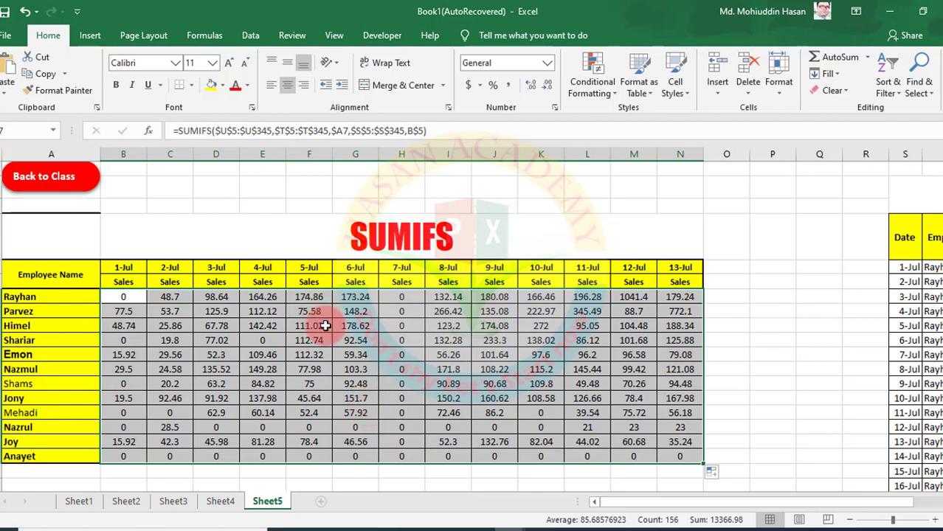
- Show cell E10's copied SUMIFS formula in the formula bar to verify its $A10 and E$5 references
click(264, 340)
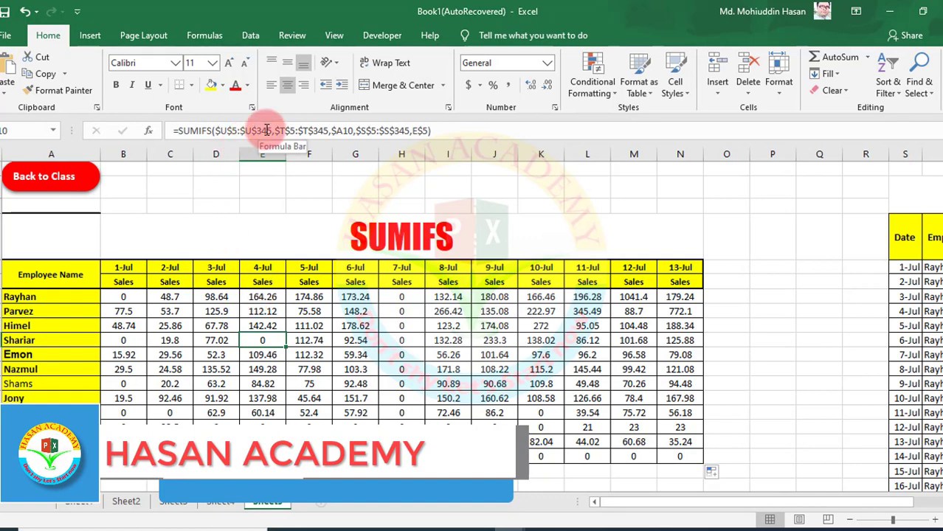
click(296, 131)
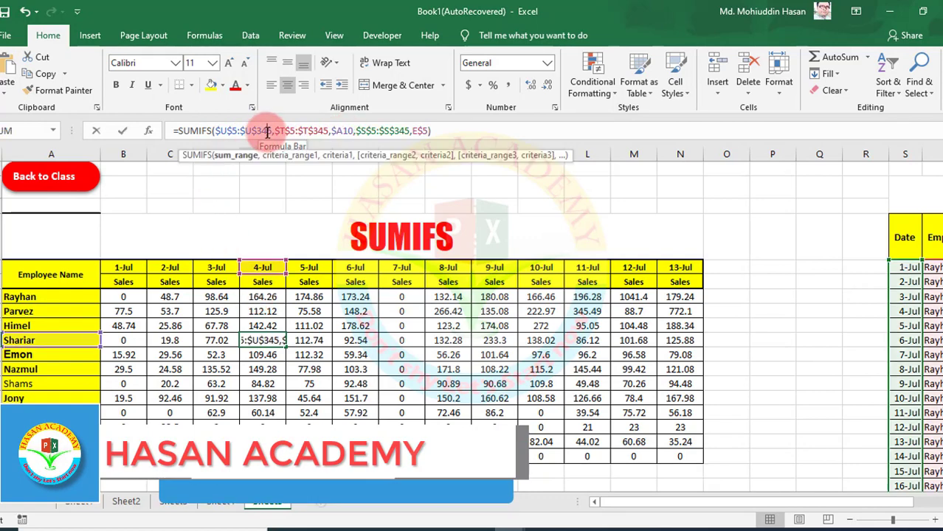